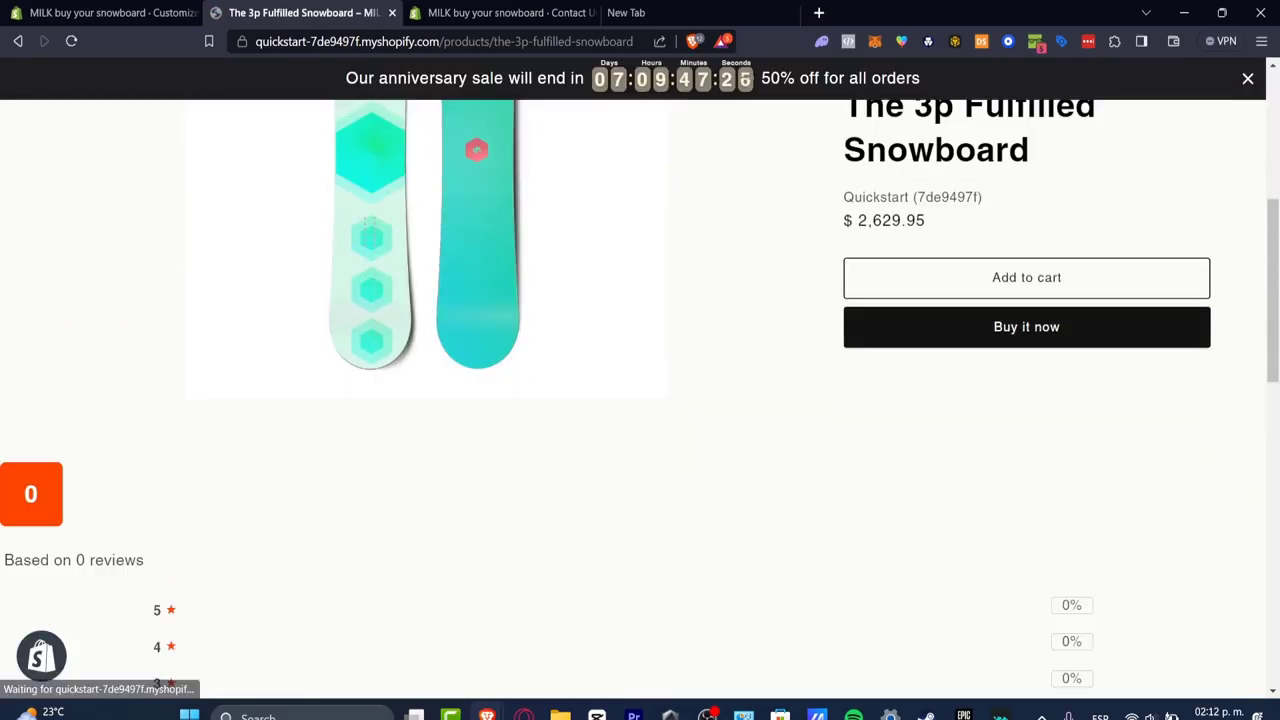
# Return from the storefront product page to the store admin and open the Test data theme for customizing.
pyautogui.scroll(3, 640, 400)
pyautogui.scroll(10, 640, 400)
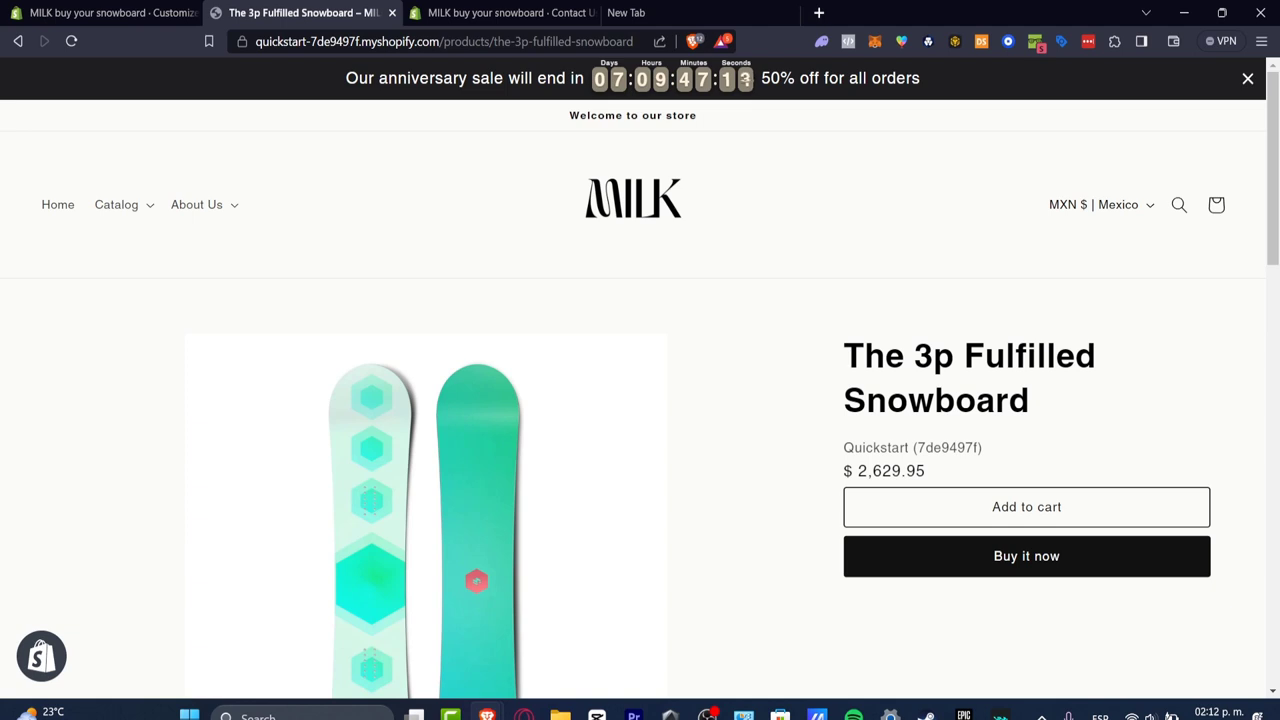
pyautogui.click(112, 13)
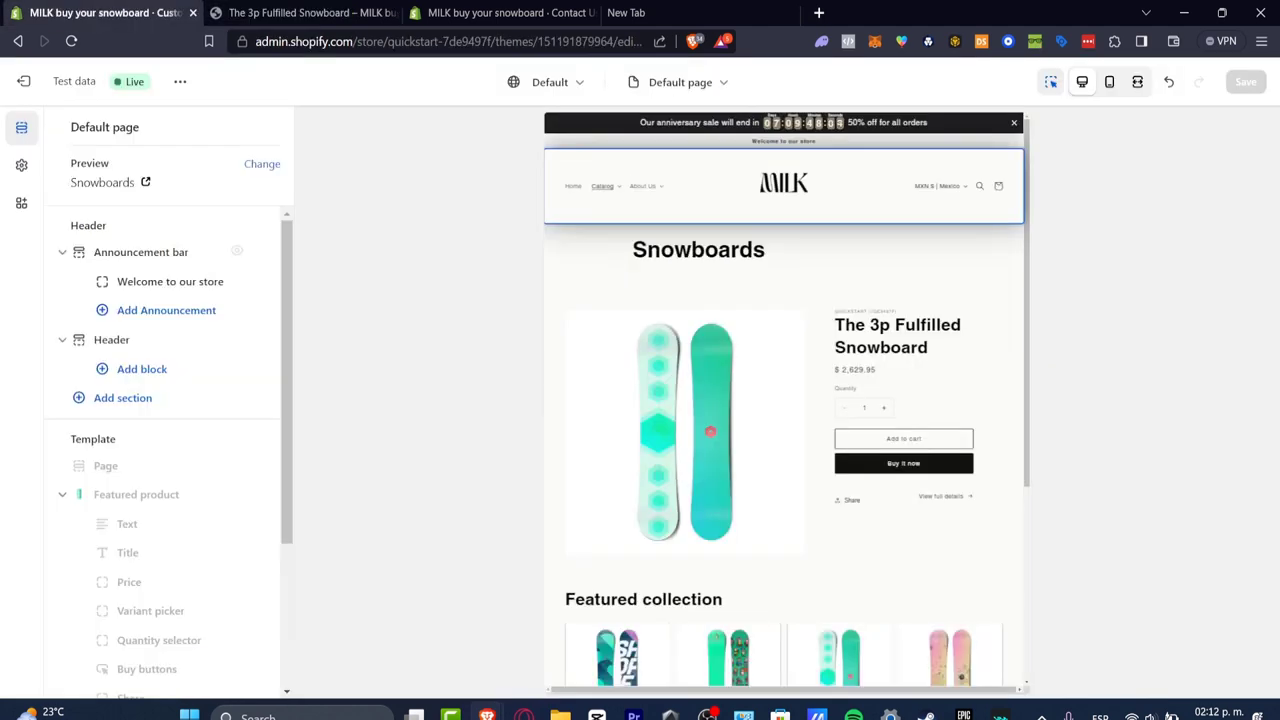
pyautogui.click(23, 81)
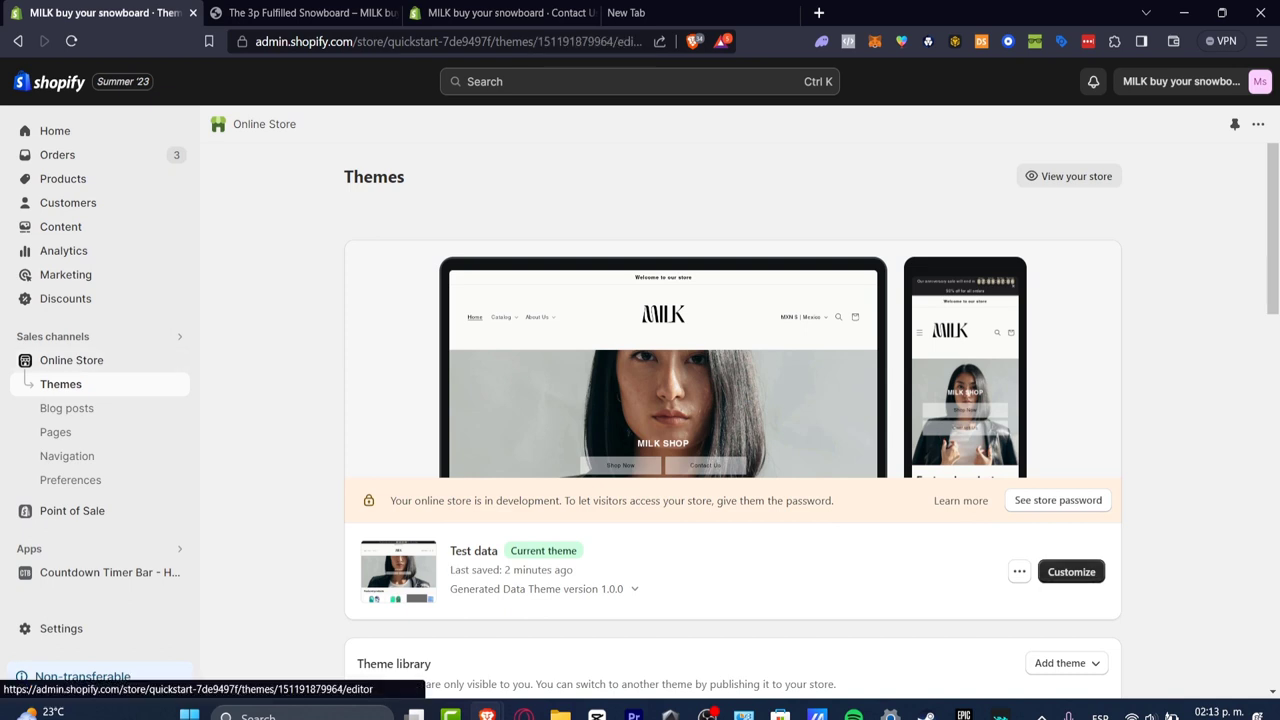
pyautogui.click(1071, 571)
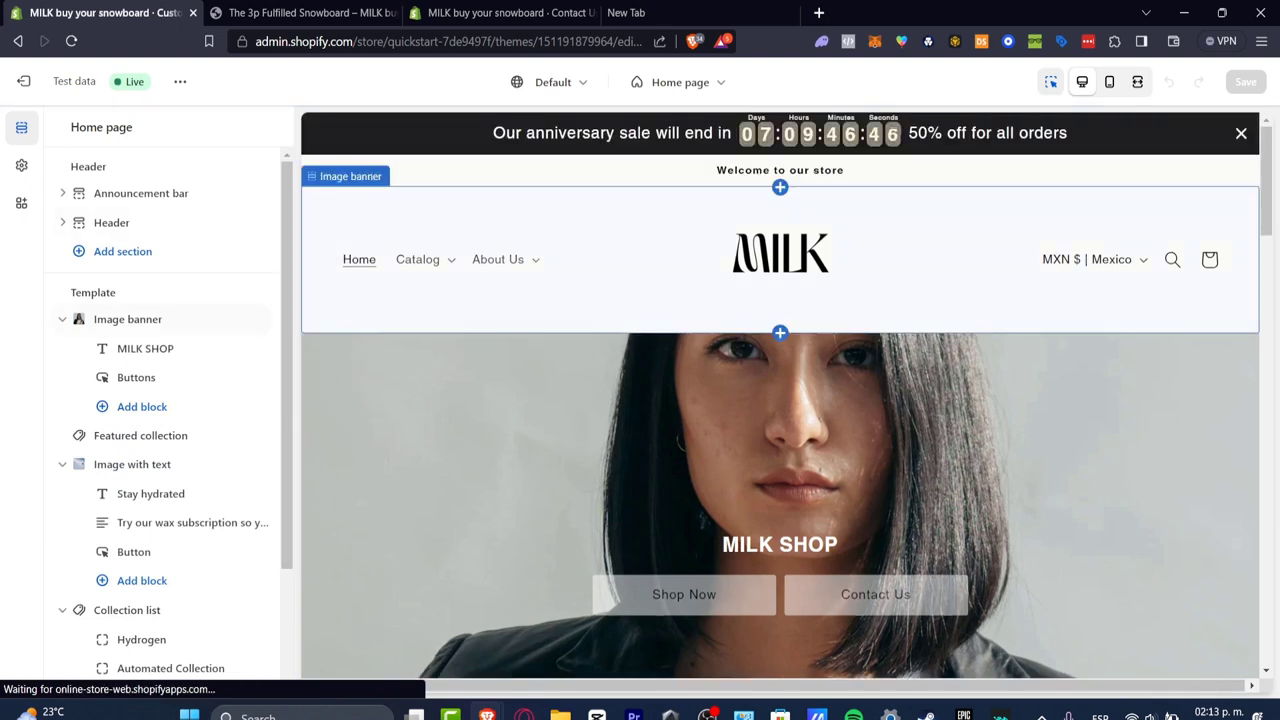
# Navigate the theme preview through the Catalog's Spring collection to the product page of The Complete Snowboard.
pyautogui.click(418, 260)
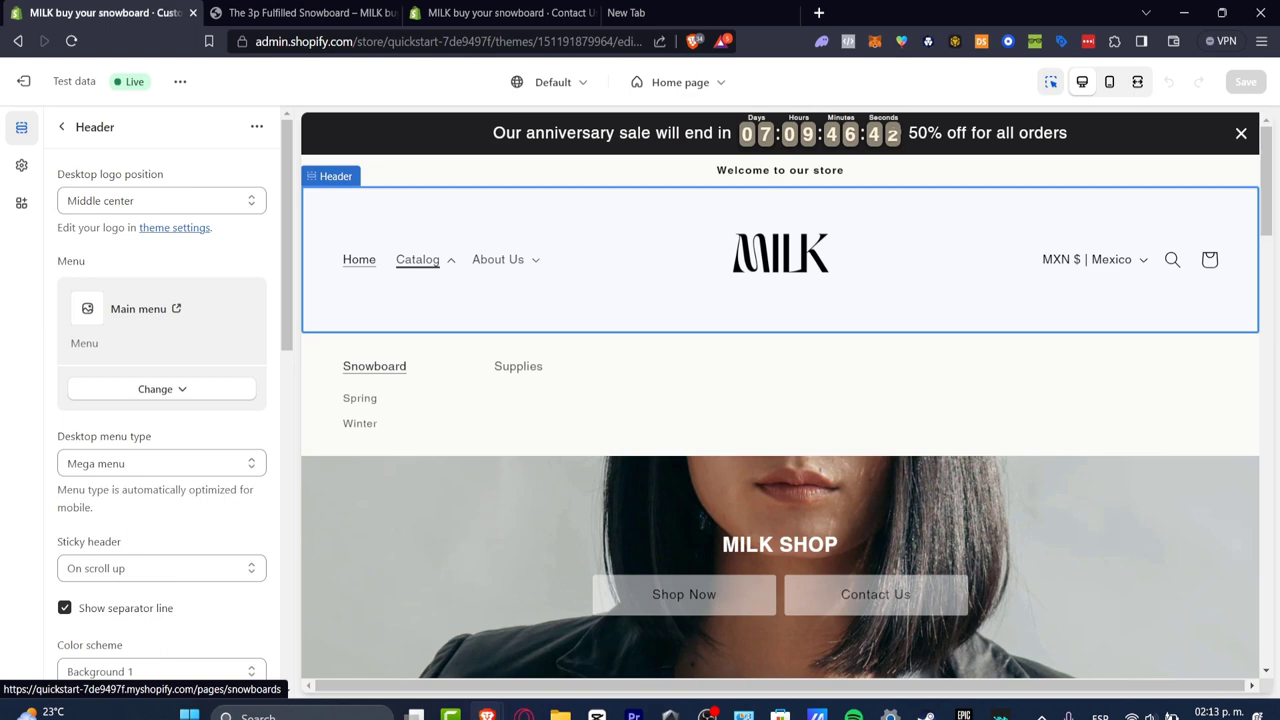
pyautogui.click(360, 398)
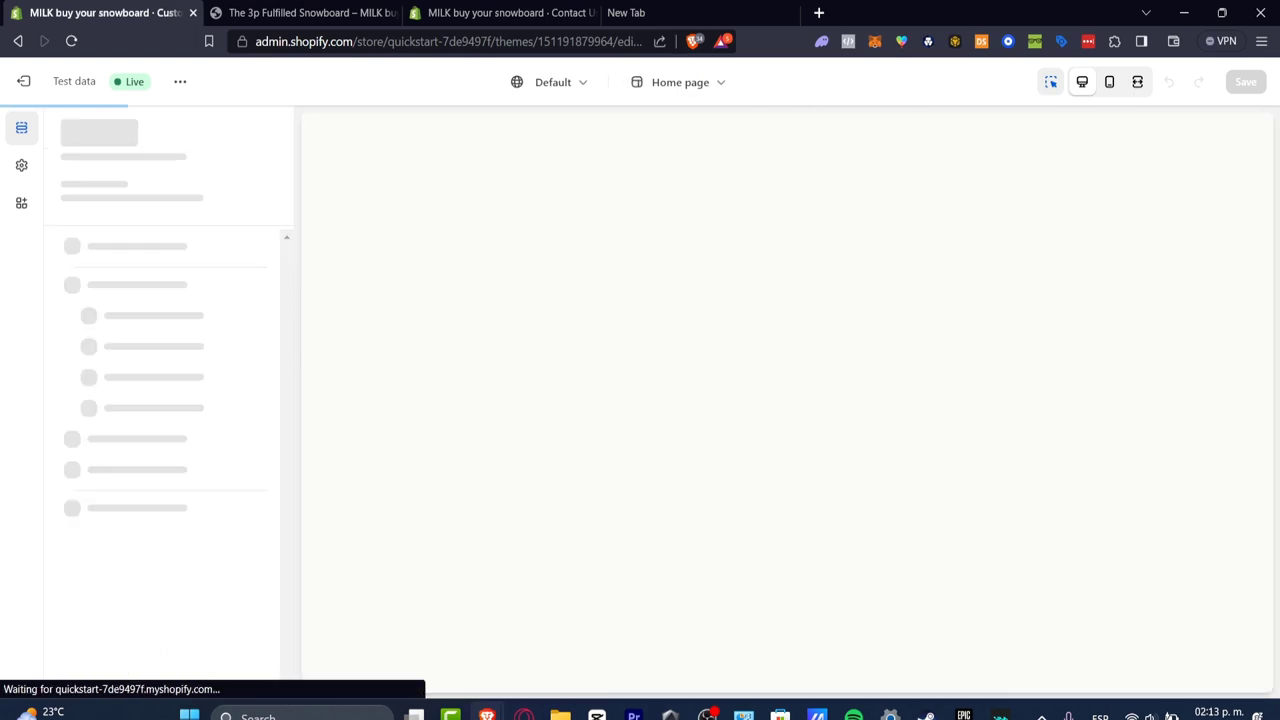
pyautogui.scroll(-3, 390, 405)
pyautogui.click(390, 405)
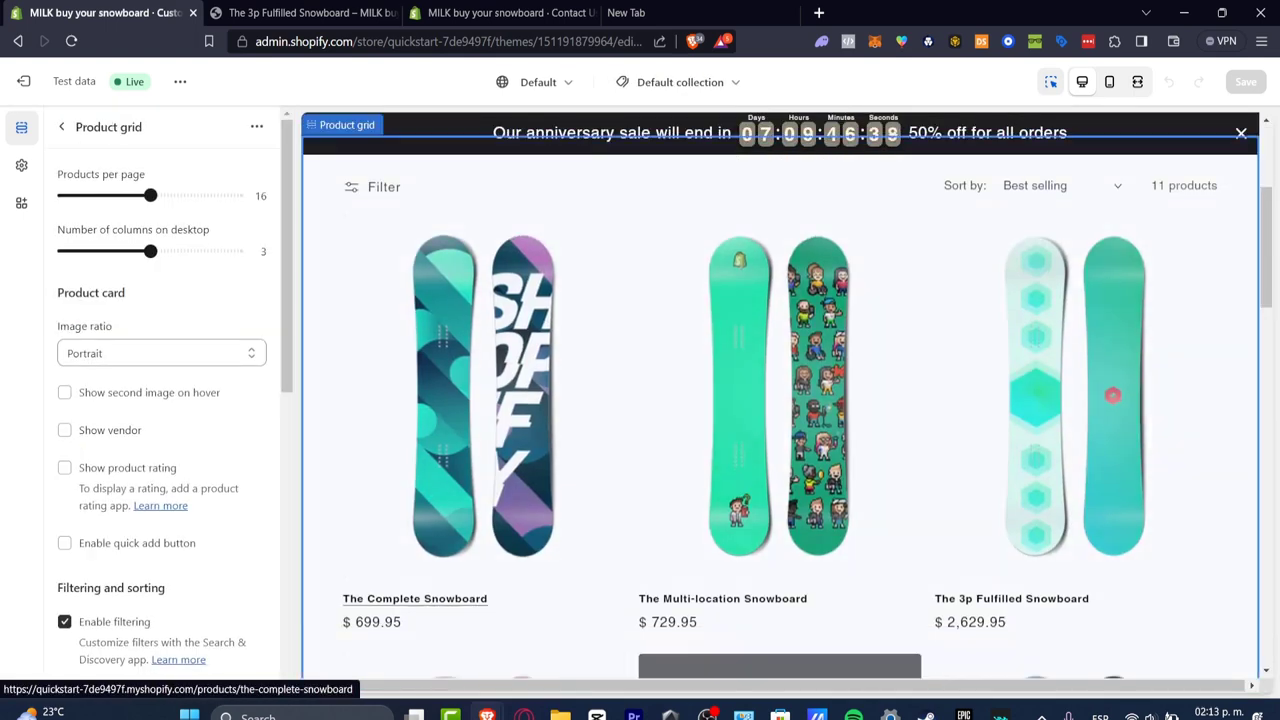
pyautogui.click(392, 405)
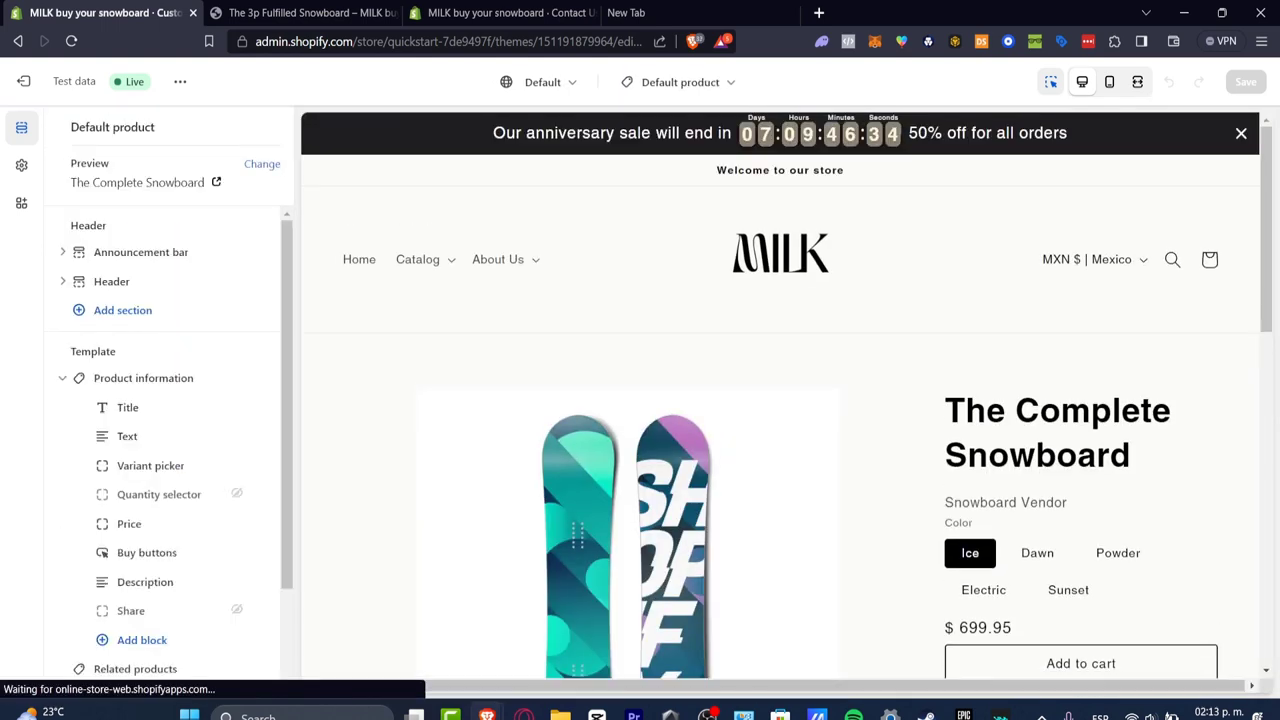
# Examine the product page preview, its template blocks and the Product information section's settings.
pyautogui.scroll(-2, 980, 400)
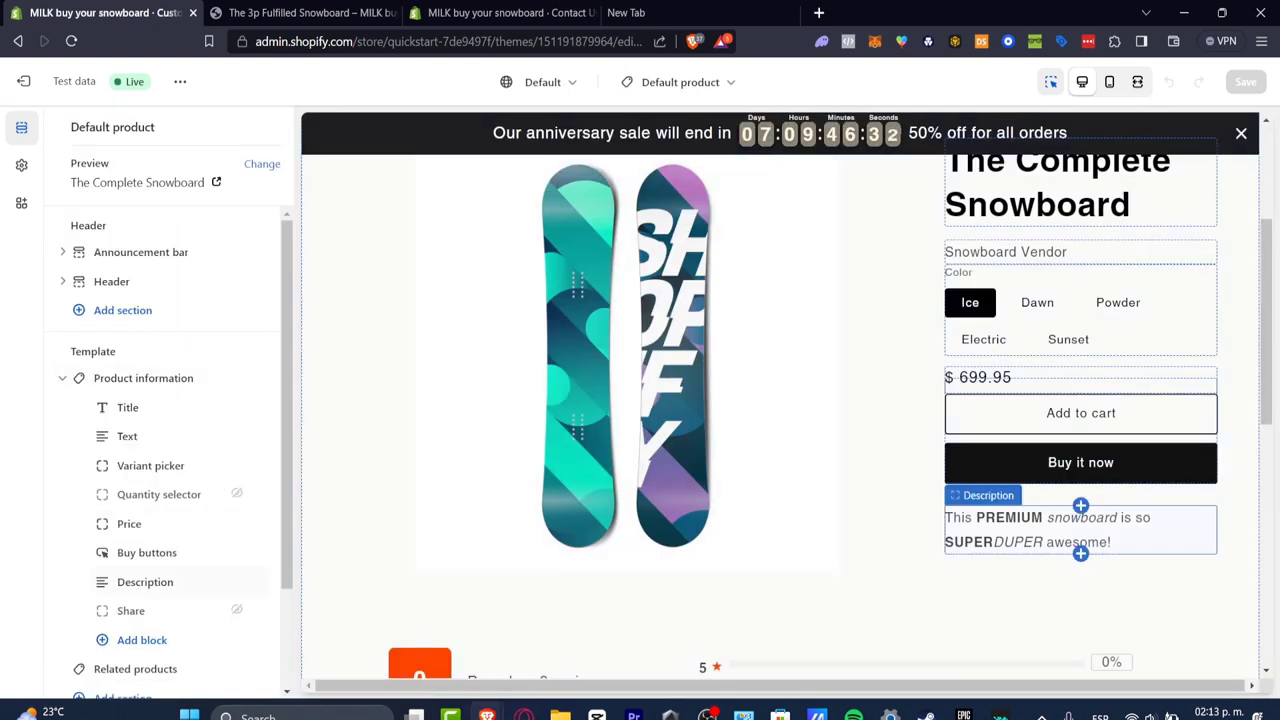
pyautogui.scroll(-2, 780, 400)
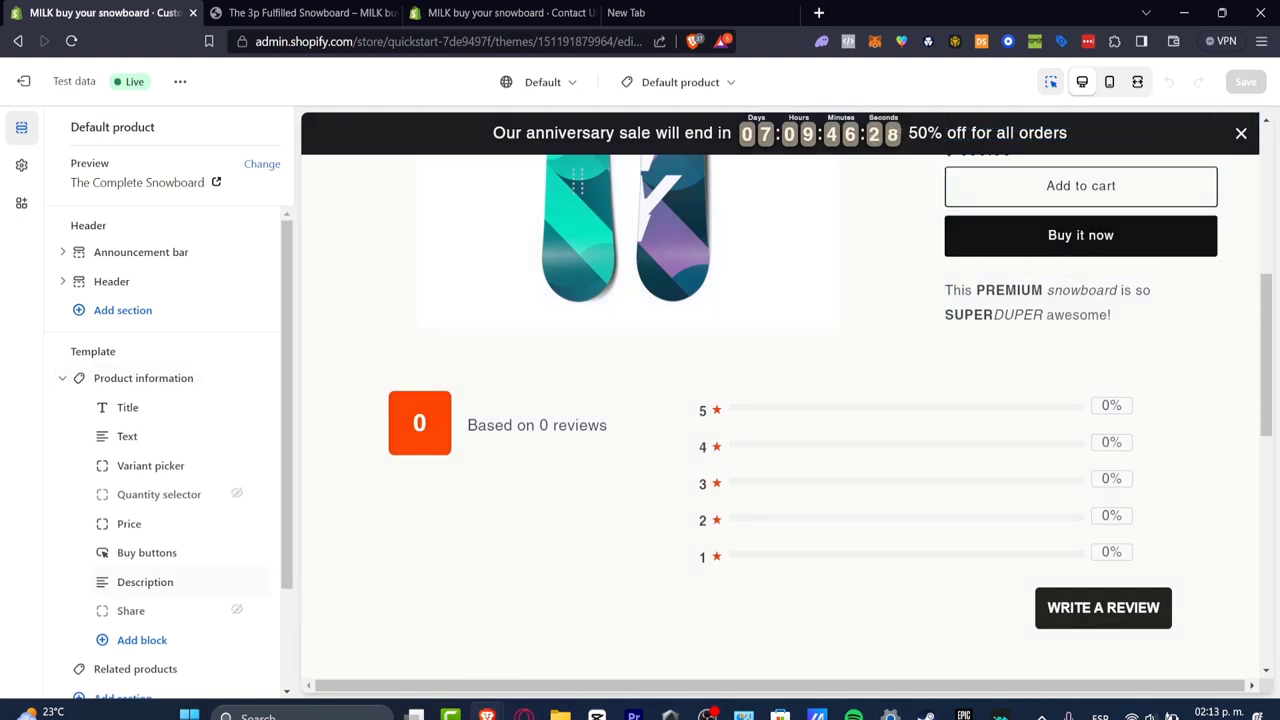
pyautogui.scroll(-1, 237, 420)
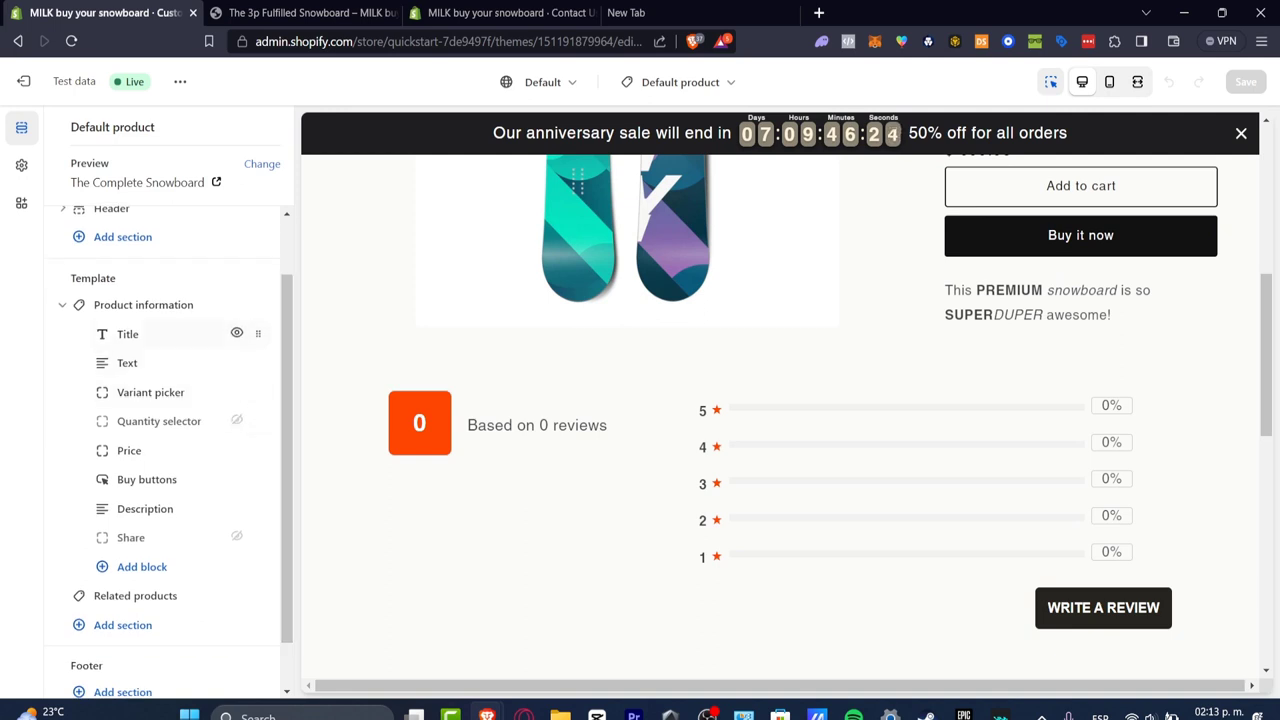
pyautogui.moveTo(81, 279); pyautogui.dragTo(110, 279)
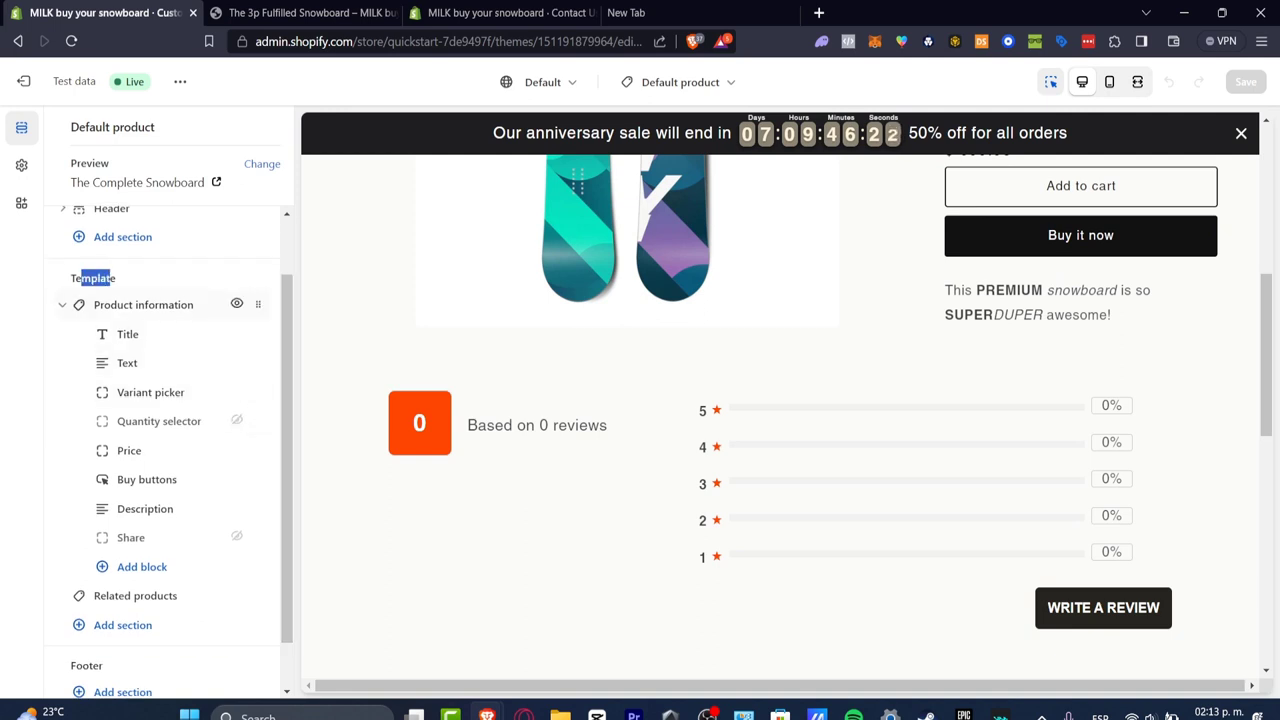
pyautogui.click(143, 304)
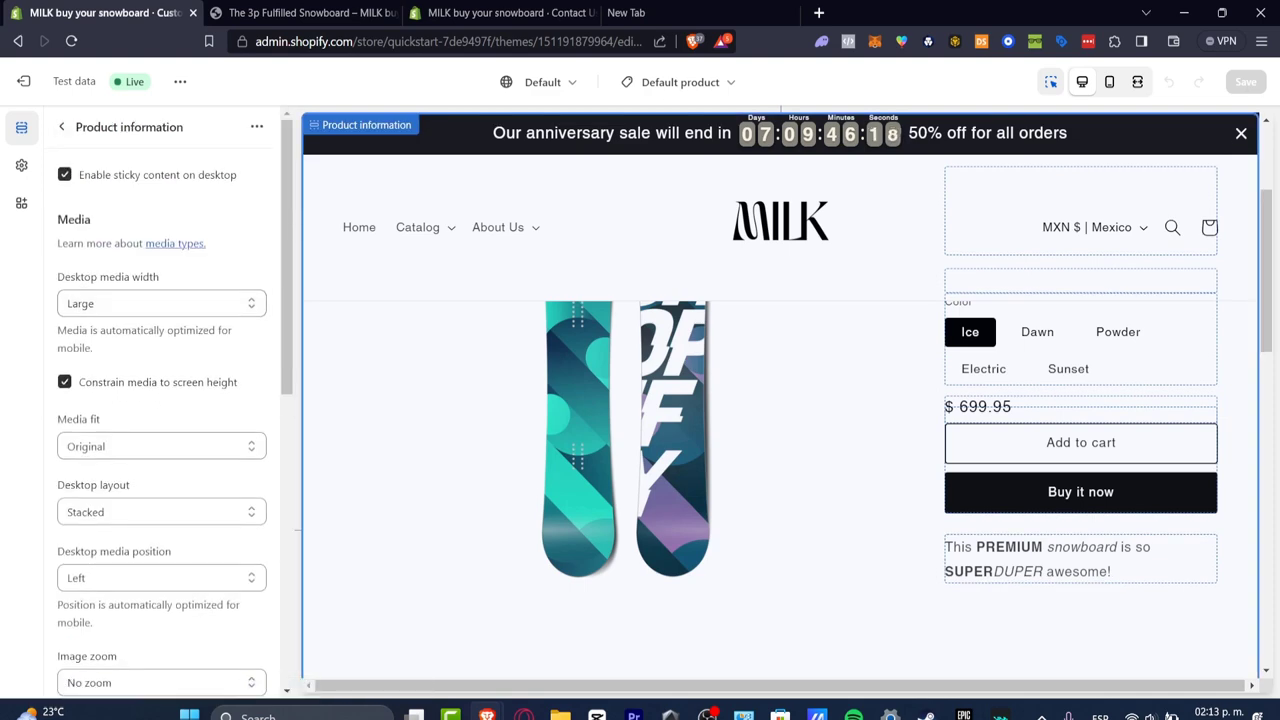
pyautogui.scroll(-3, 780, 420)
pyautogui.scroll(-7, 162, 455)
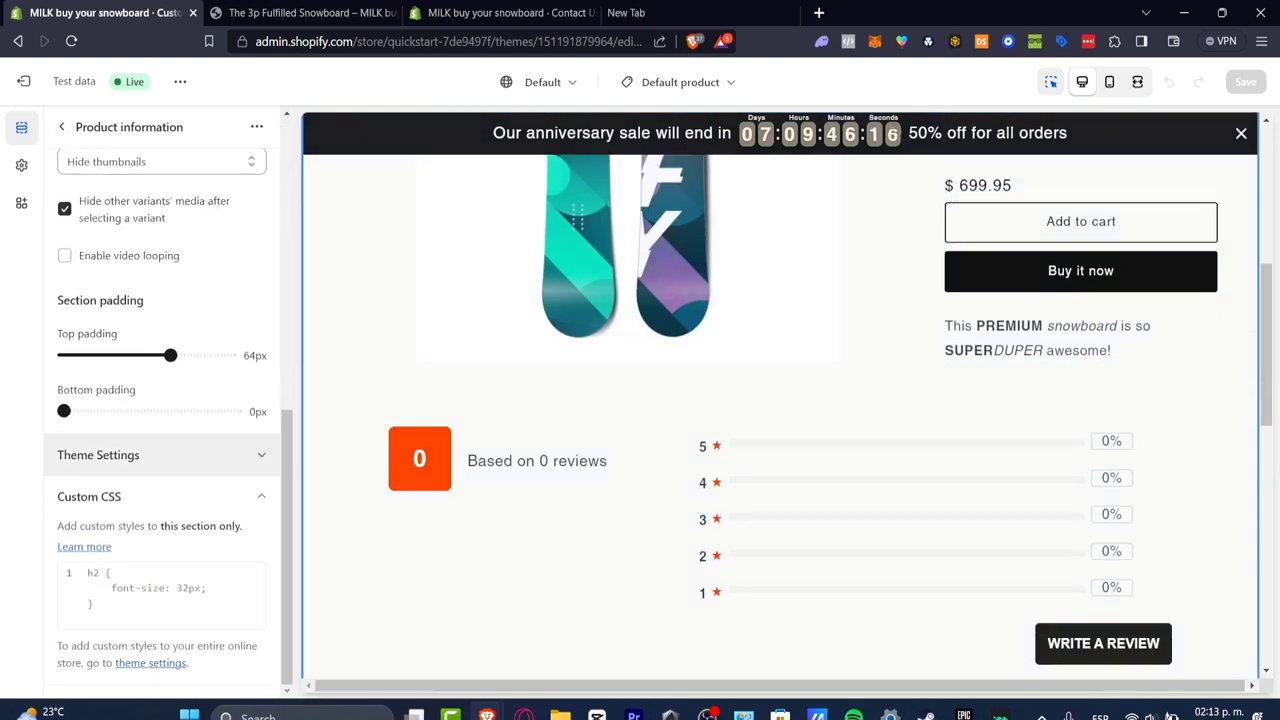
pyautogui.scroll(1, 780, 420)
pyautogui.scroll(5, 780, 420)
pyautogui.click(62, 127)
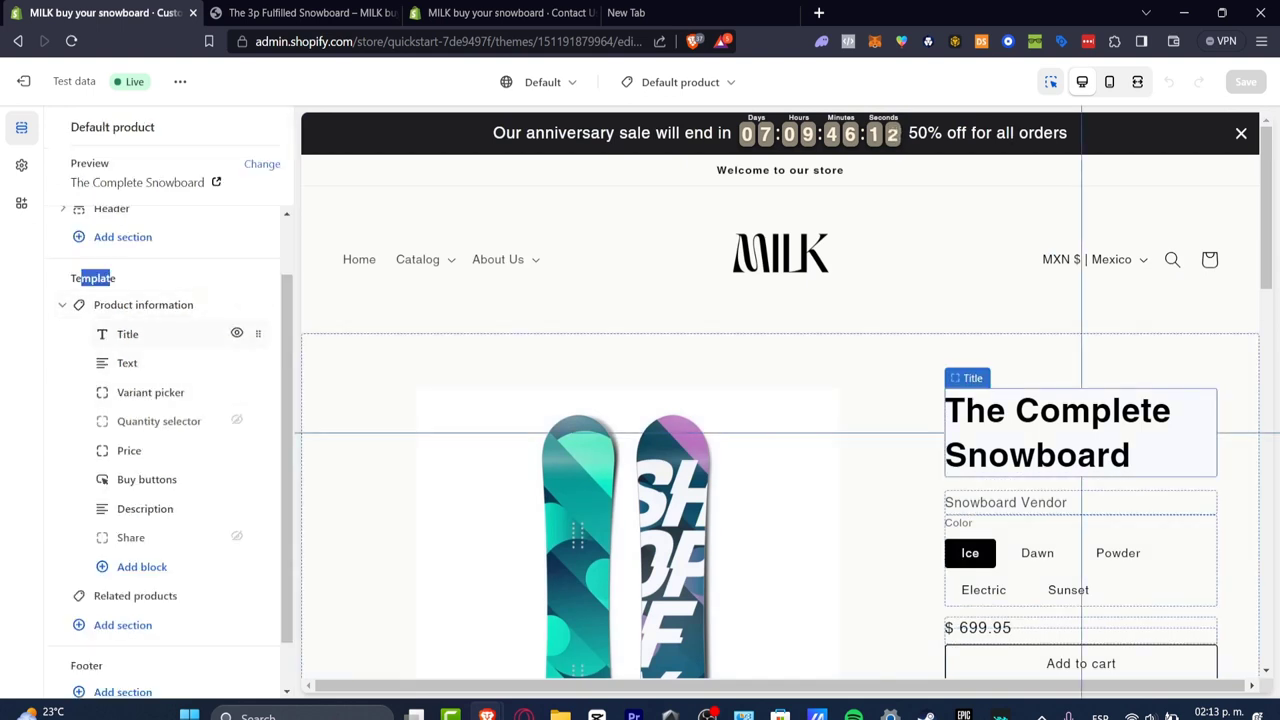
# Check the Variant picker block's settings, and make the hidden Quantity selector block visible on the product page.
pyautogui.click(150, 392)
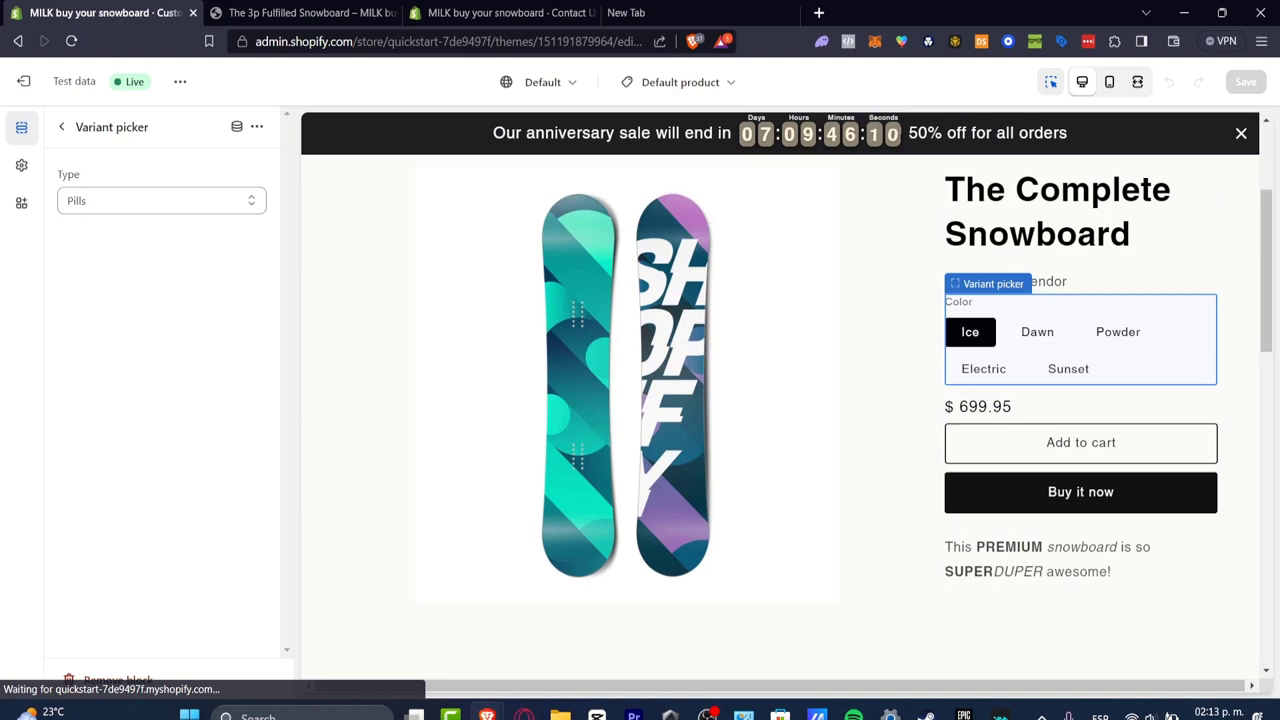
pyautogui.click(61, 127)
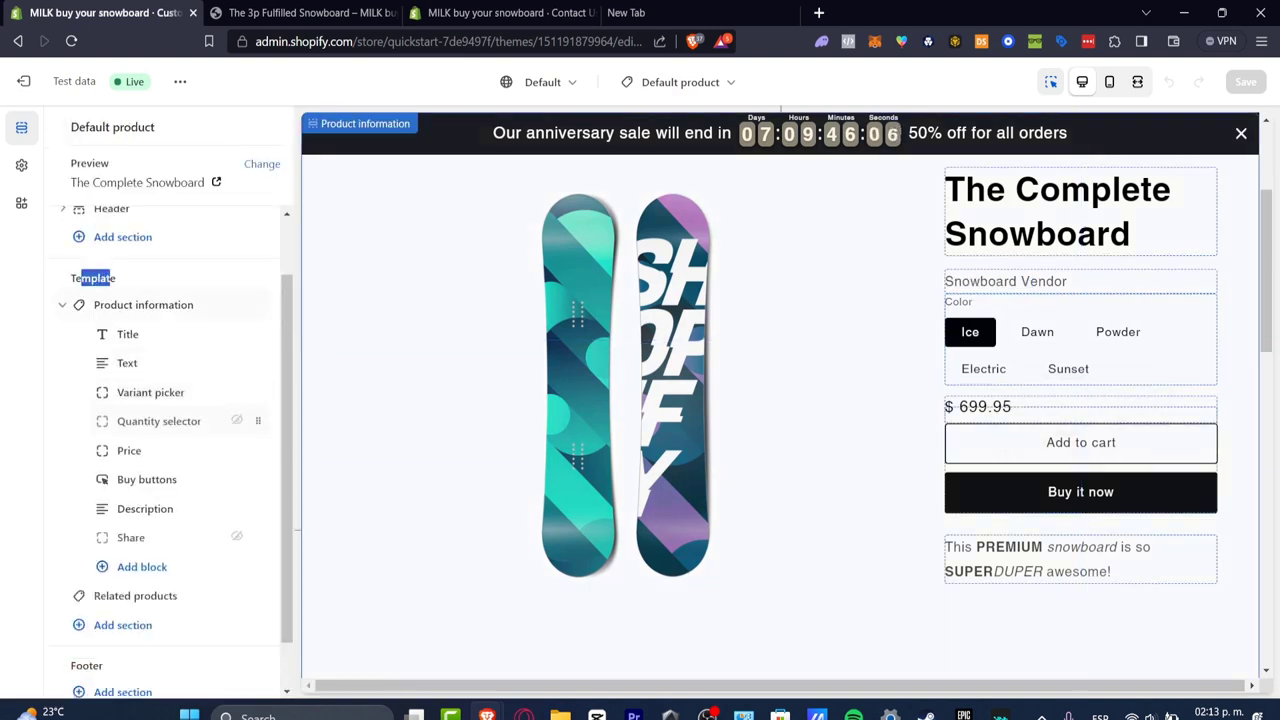
pyautogui.click(237, 420)
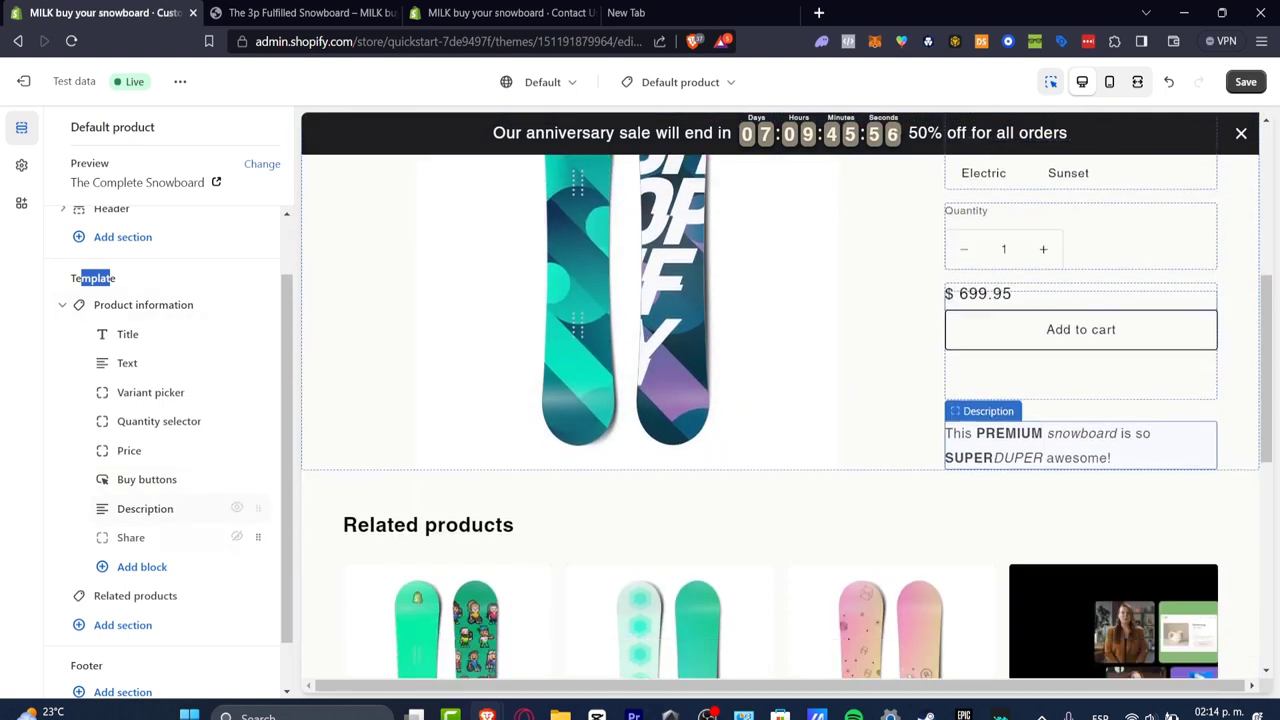
# Add a Custom liquid block to the Product information section and check the product page preview.
pyautogui.click(141, 566)
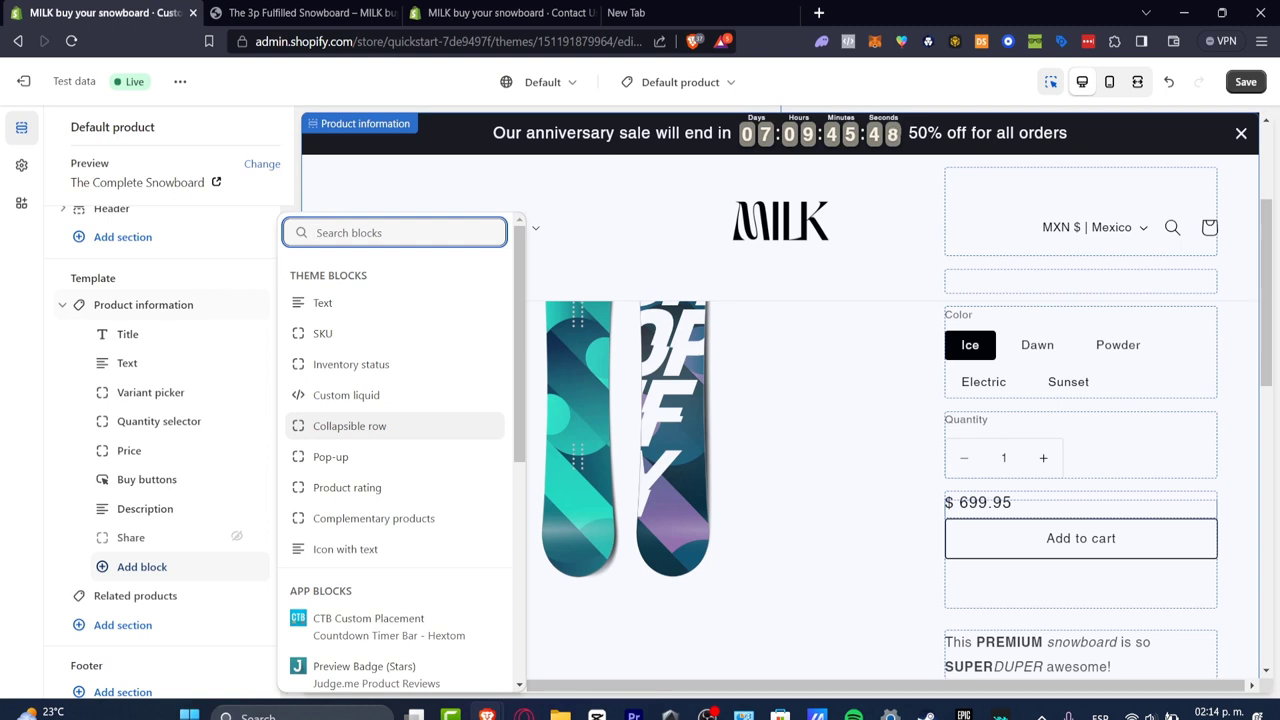
pyautogui.scroll(-3, 400, 420)
pyautogui.scroll(-2, 400, 420)
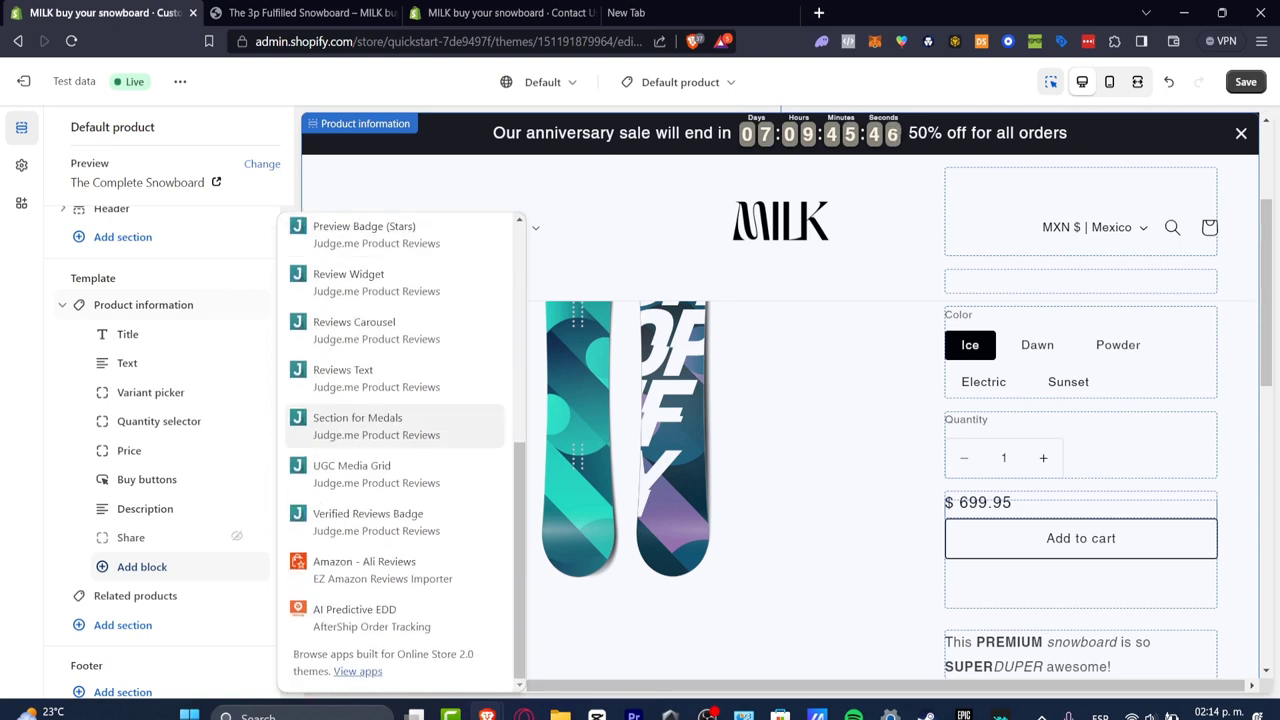
pyautogui.scroll(3, 400, 420)
pyautogui.scroll(3, 400, 450)
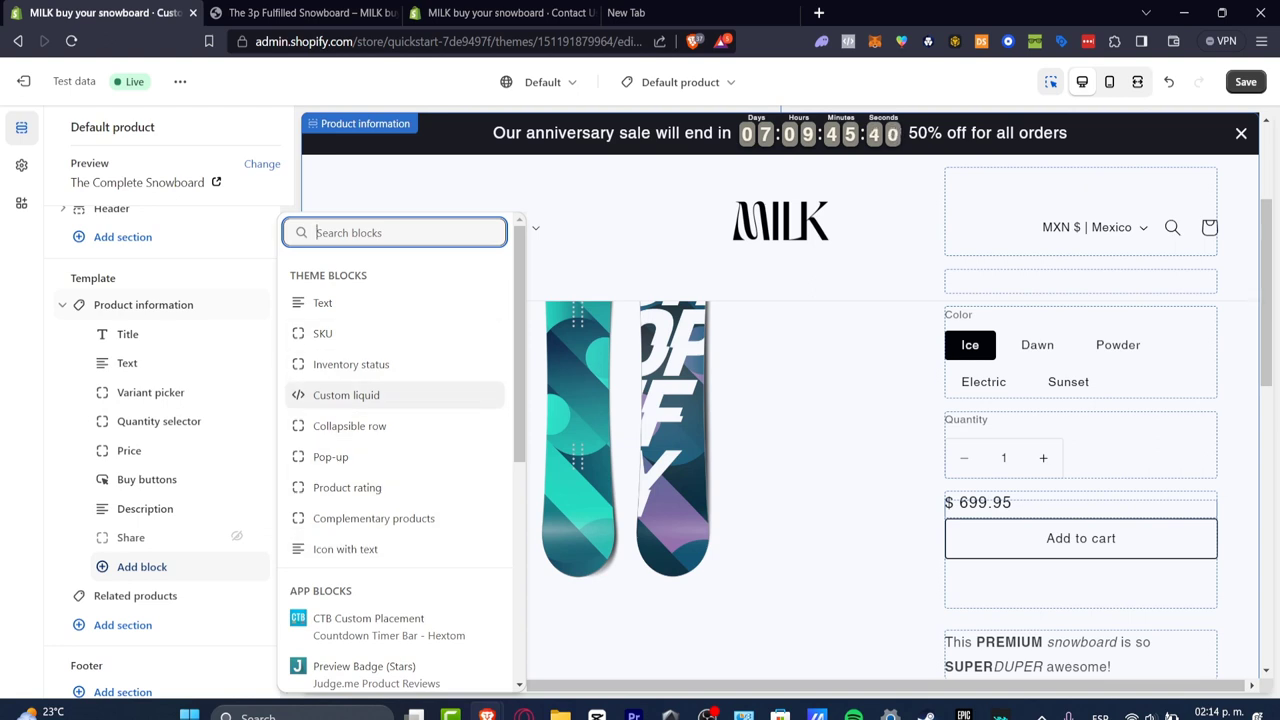
pyautogui.click(346, 395)
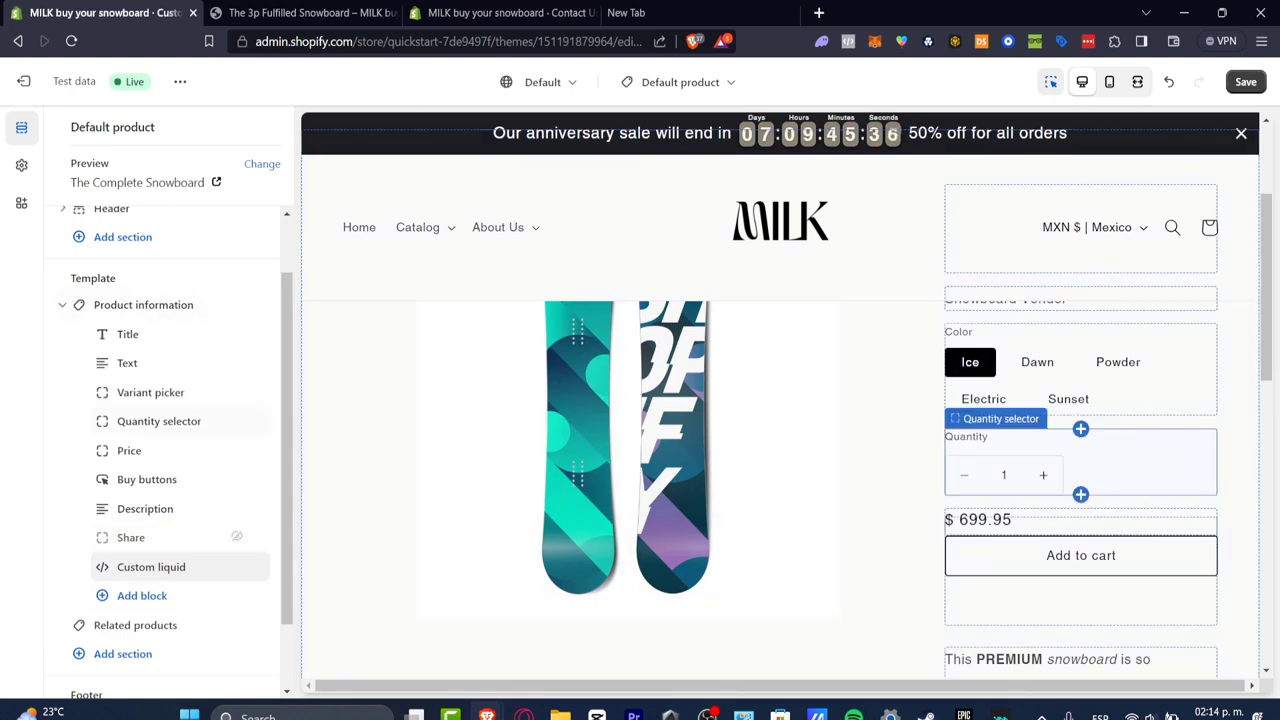
pyautogui.scroll(-3, 1080, 462)
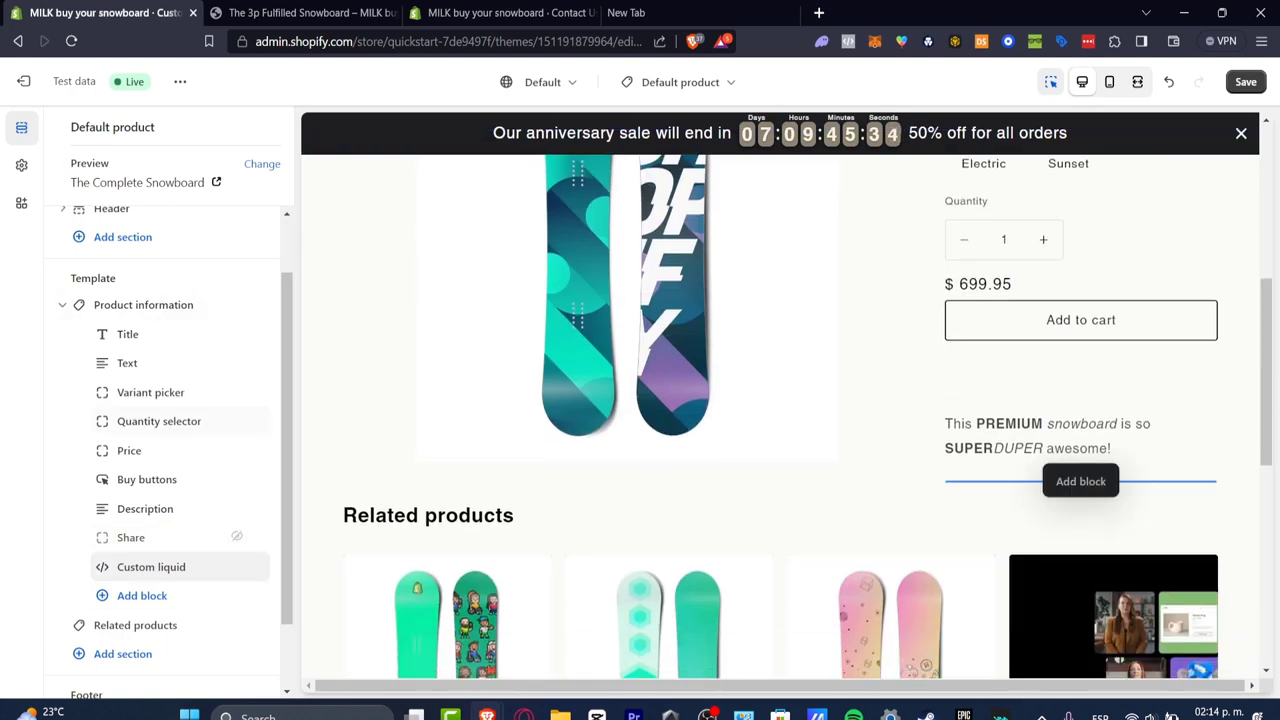
pyautogui.scroll(3, 1080, 430)
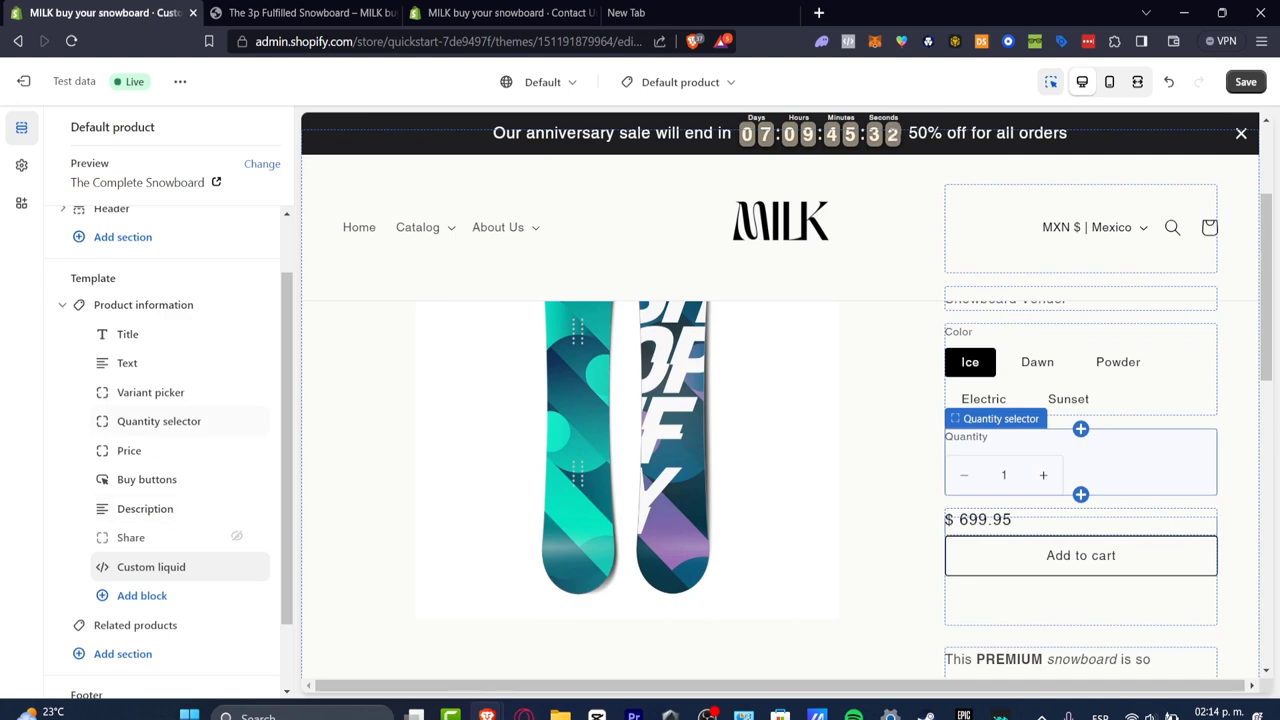
pyautogui.scroll(3, 1080, 462)
pyautogui.scroll(-3, 1080, 462)
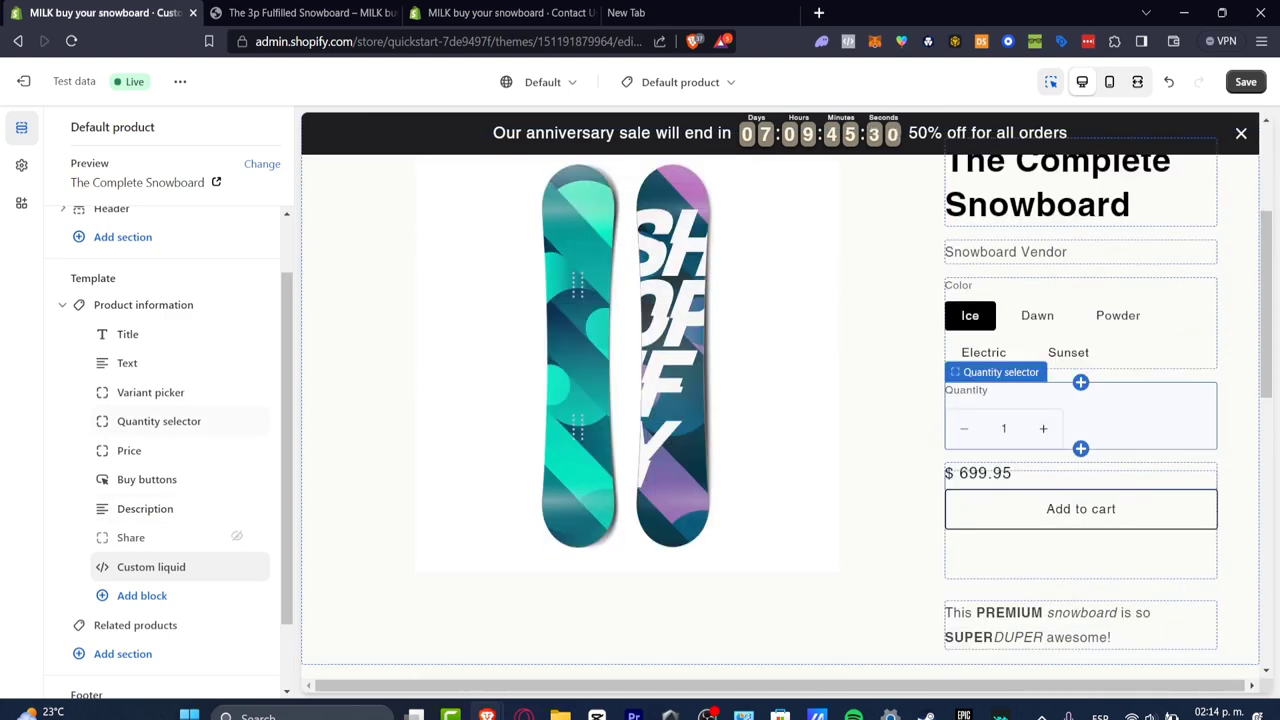
# Switch to the empty browser tab, search Google for "chat gpt" and open the ChatGPT site.
pyautogui.hotkey('ctrl', '4')
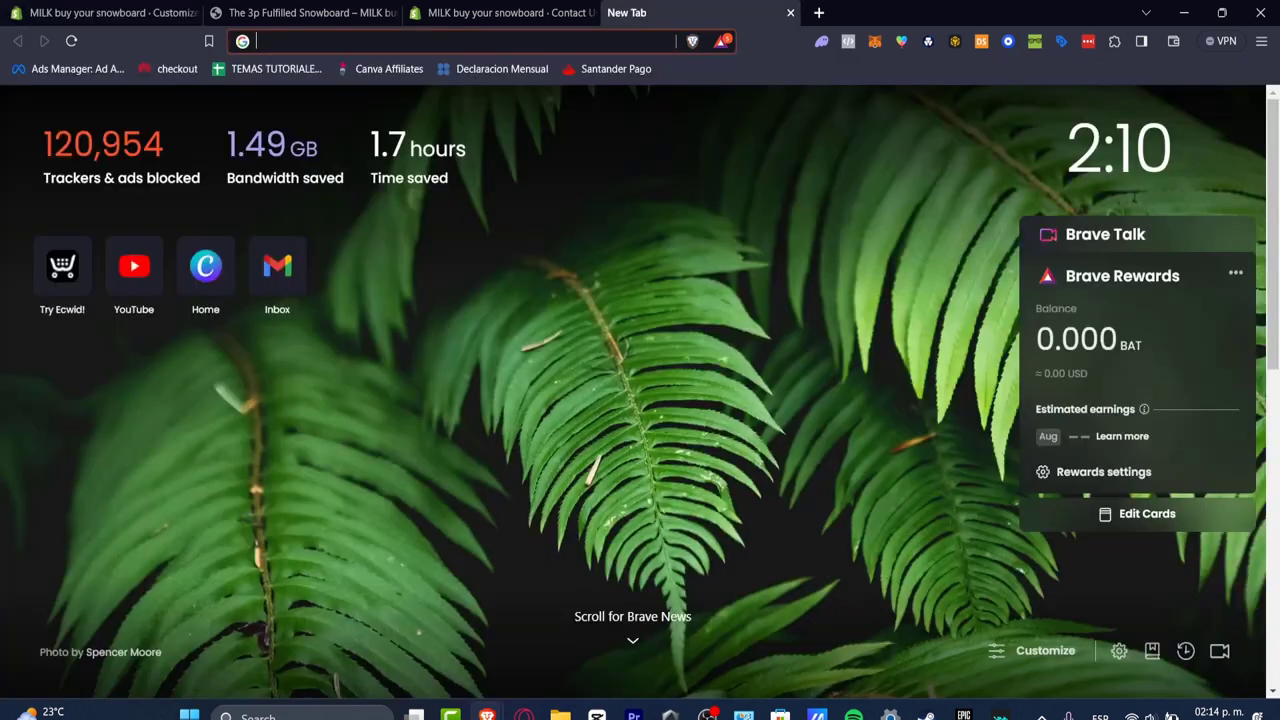
pyautogui.write('chat')
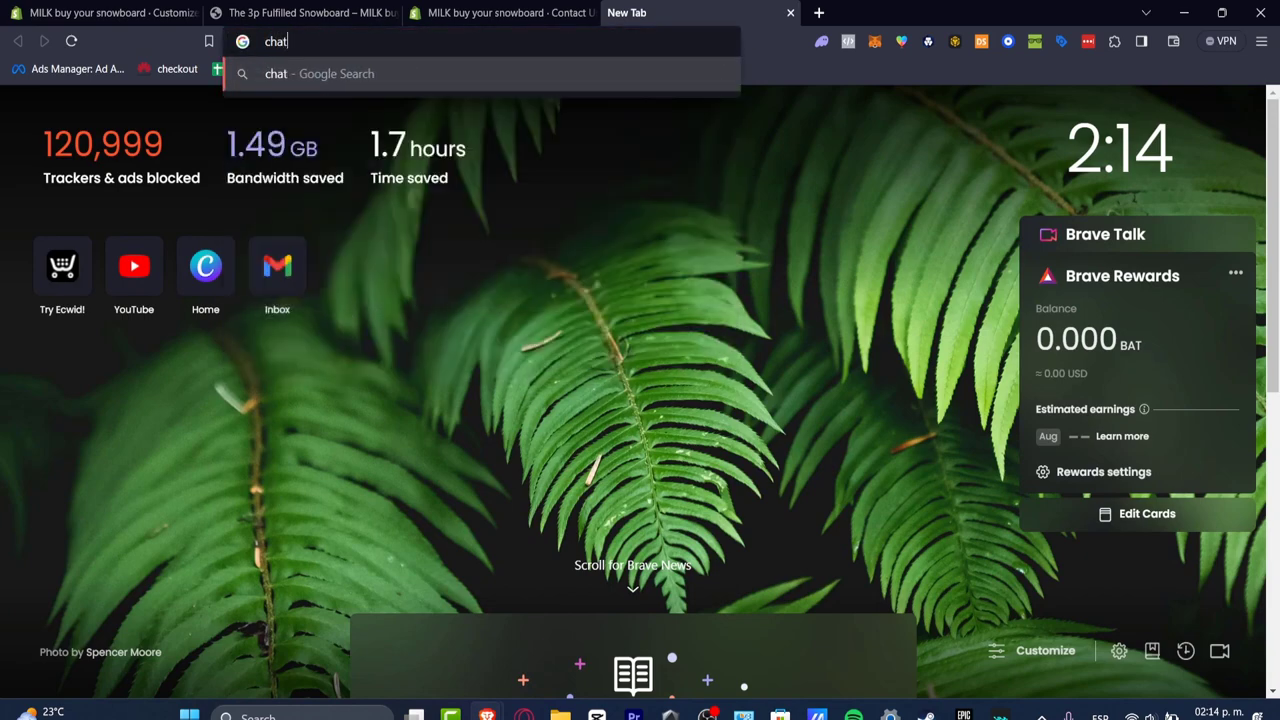
pyautogui.write(' gpt')
pyautogui.press('Return')
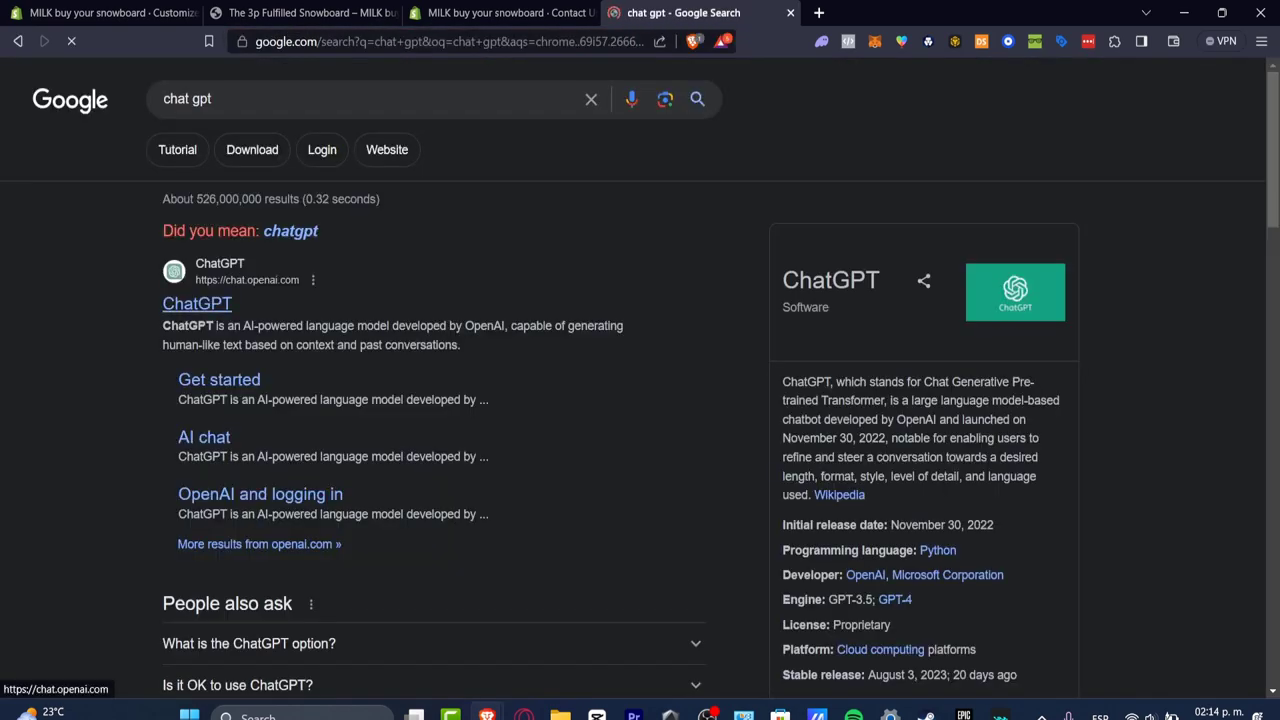
pyautogui.click(197, 303)
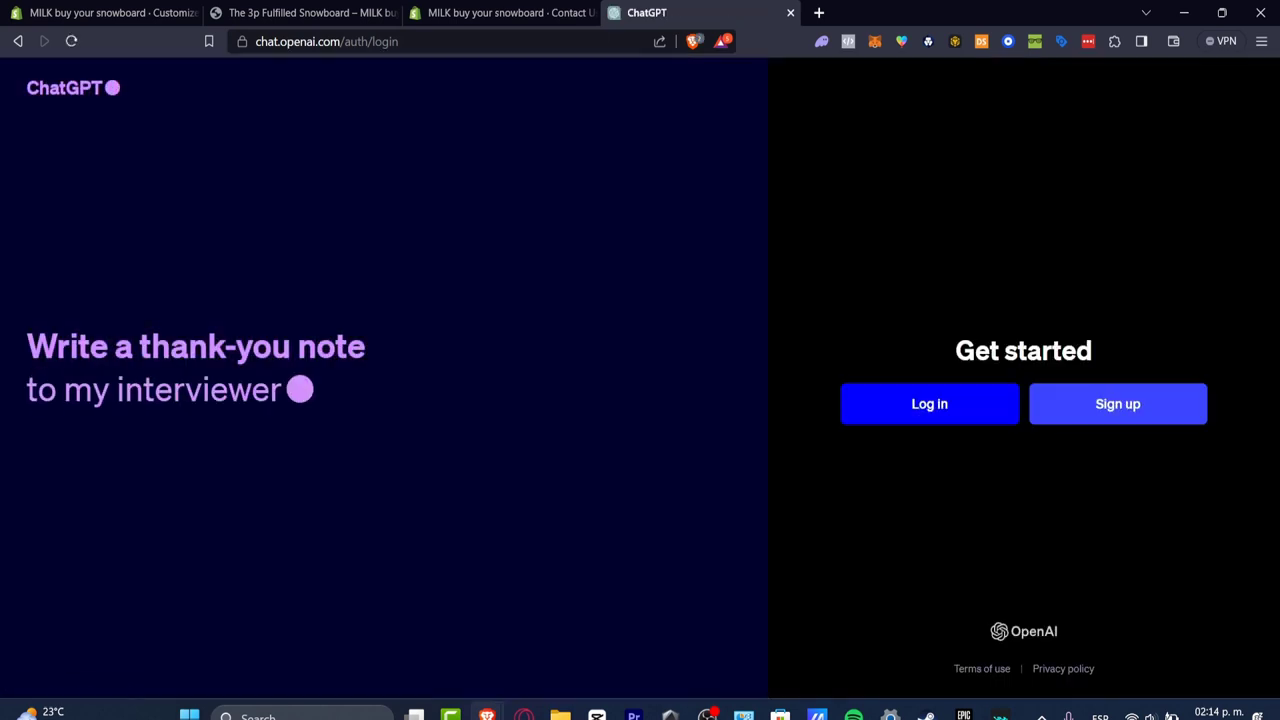
# Log in to ChatGPT with the first listed Google account and dismiss the getting-started tips.
pyautogui.click(929, 404)
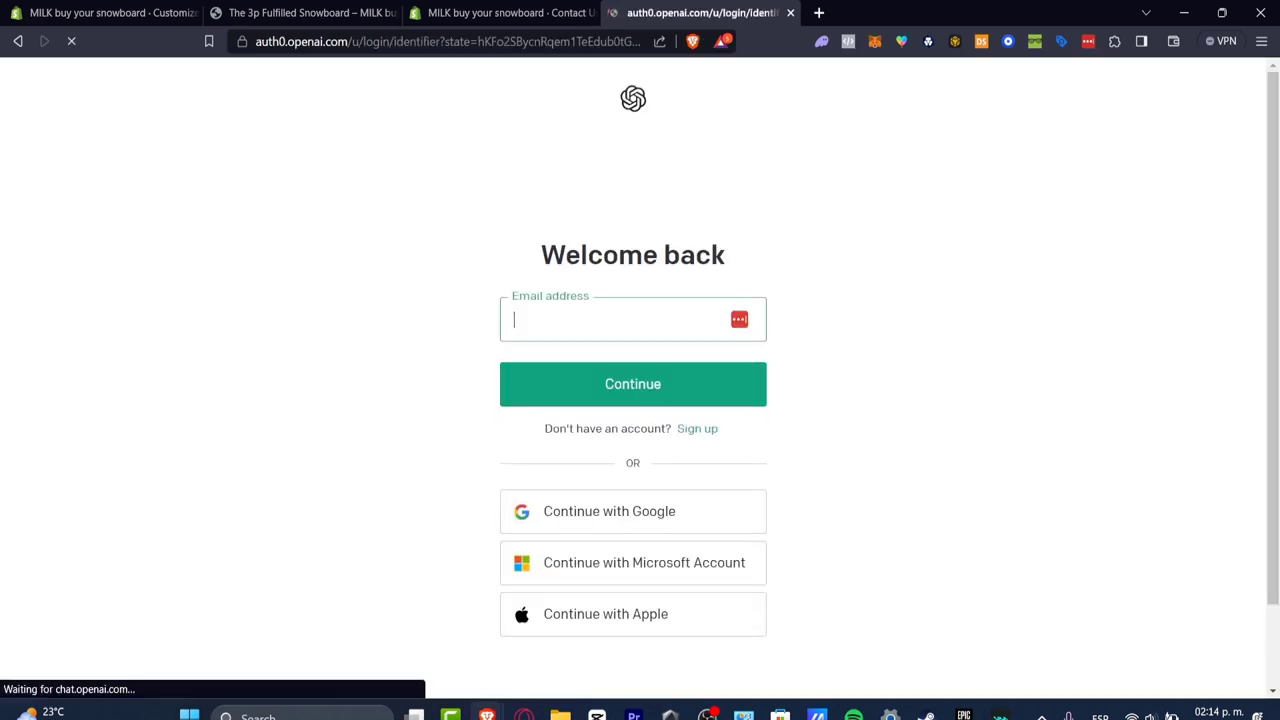
pyautogui.click(609, 511)
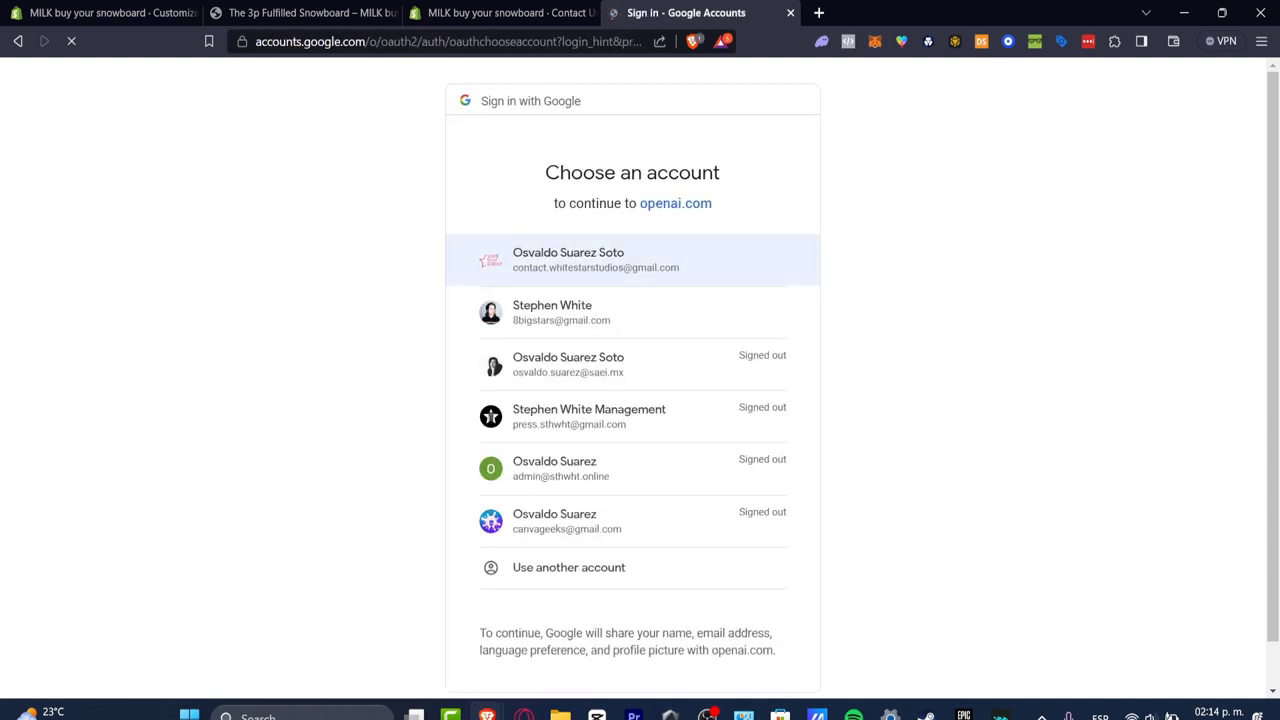
pyautogui.click(620, 261)
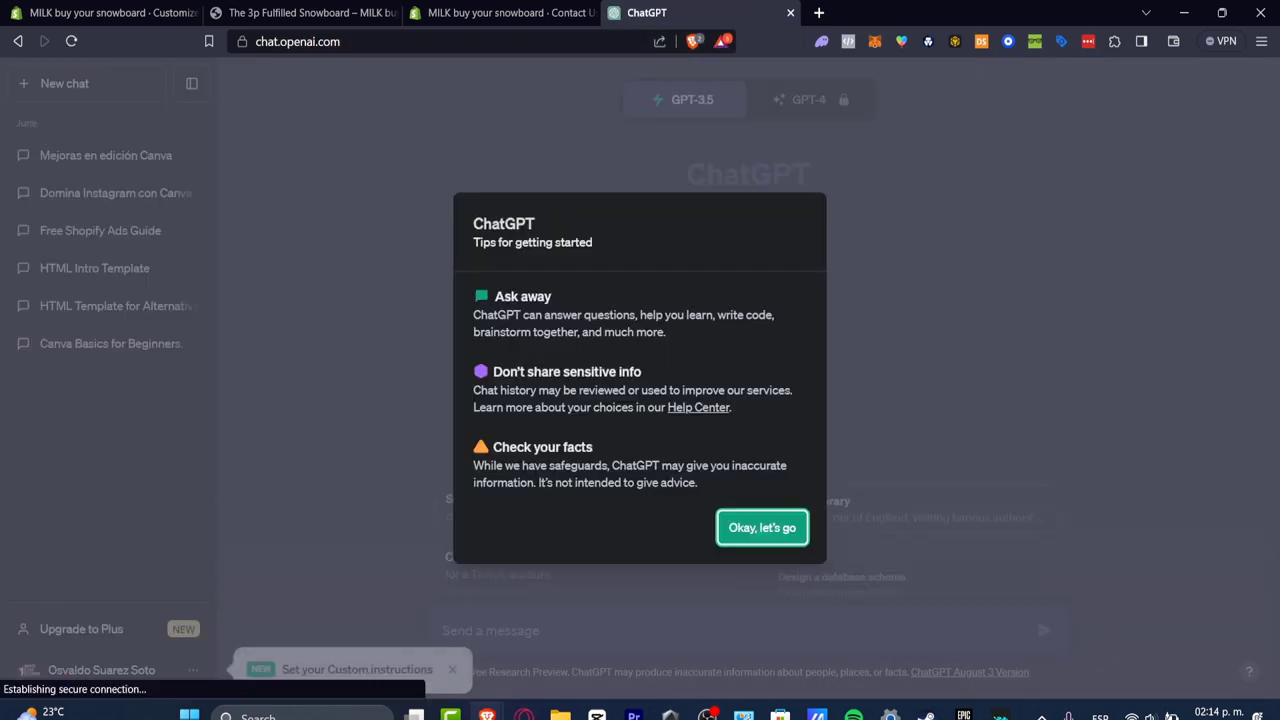
pyautogui.click(762, 528)
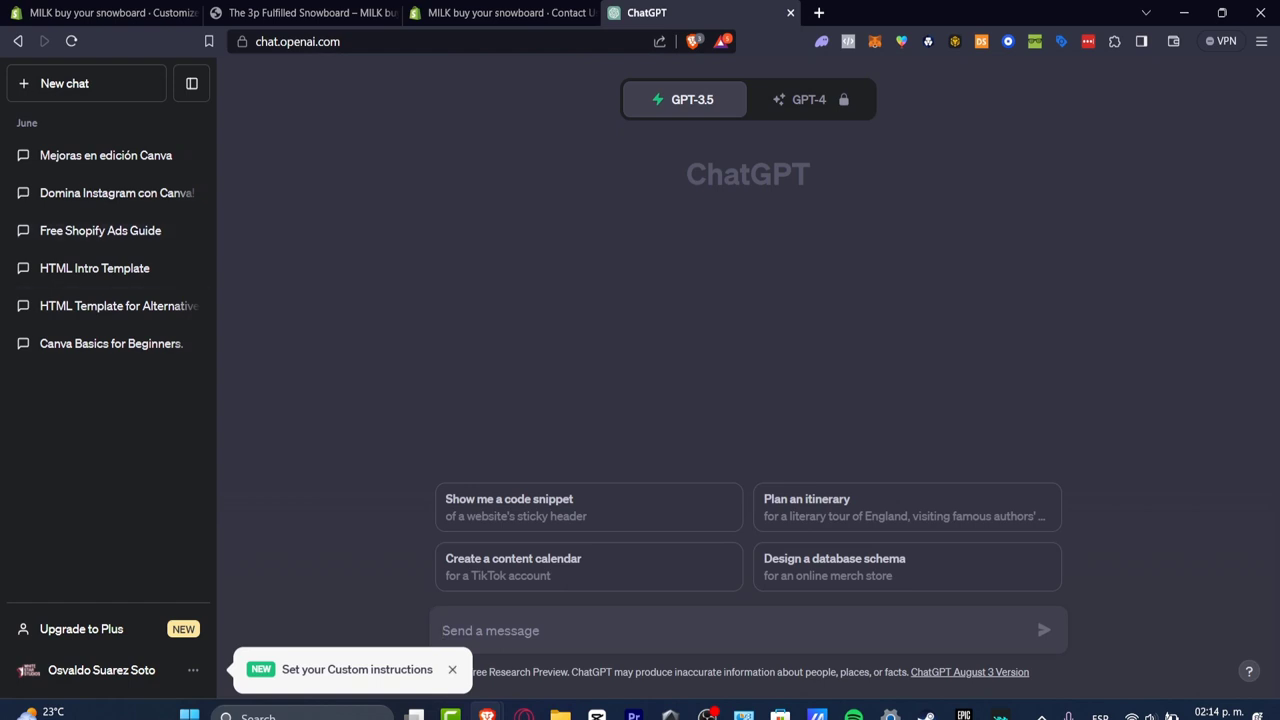
# Dismiss the custom instructions tip and ask ChatGPT to "create a custom HTML code to create my size chart on my shopify store".
pyautogui.click(452, 670)
pyautogui.write('create')
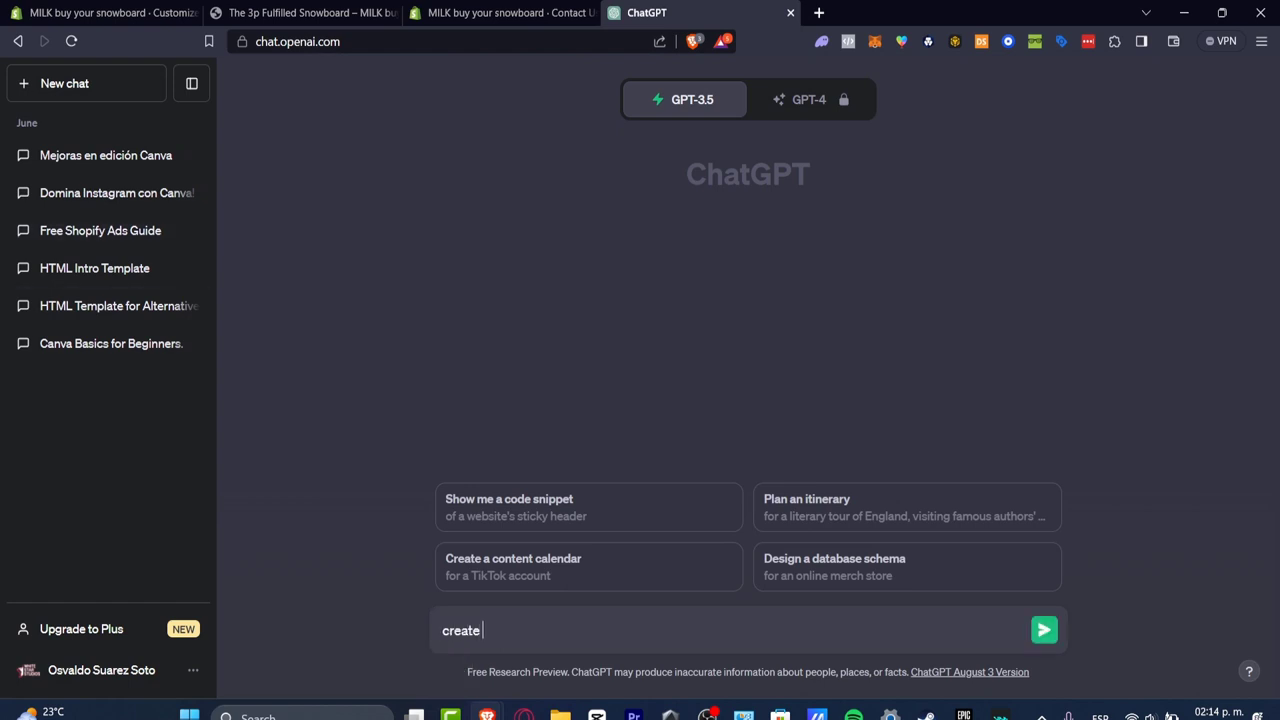
pyautogui.write(' a custom HTML code to')
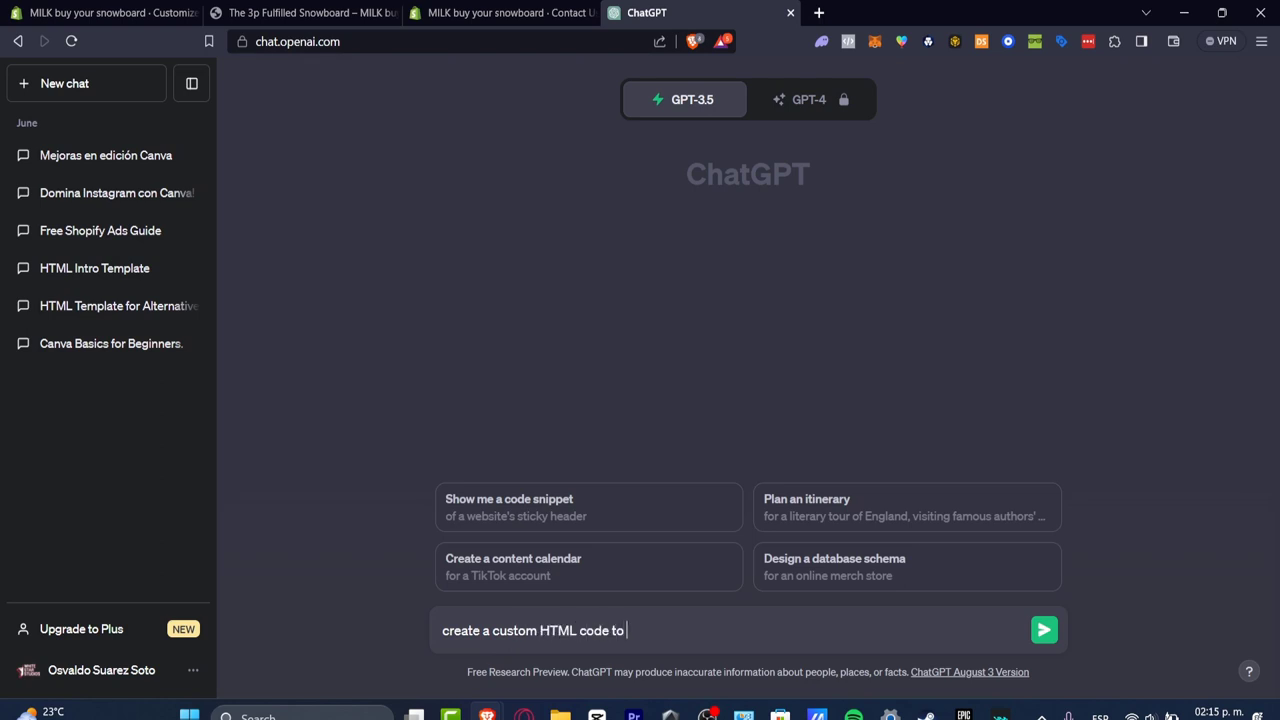
pyautogui.write(' create my size chart on my shopify store')
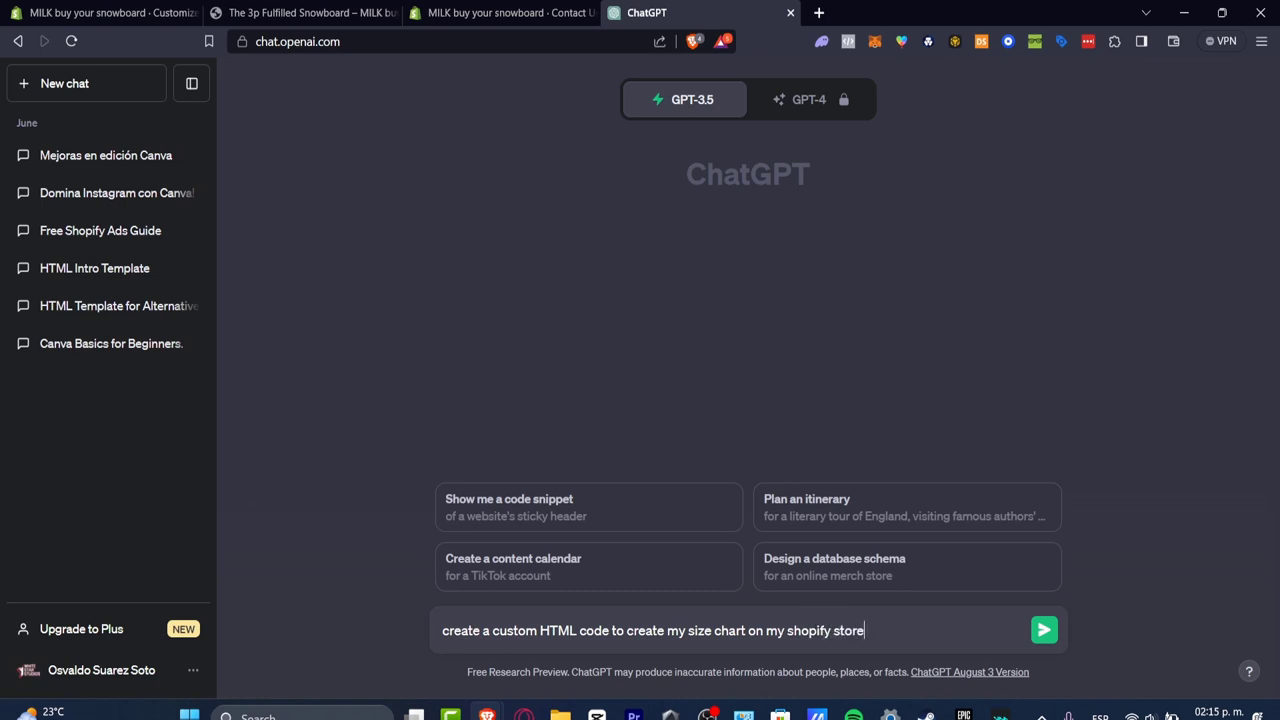
pyautogui.press('Return')
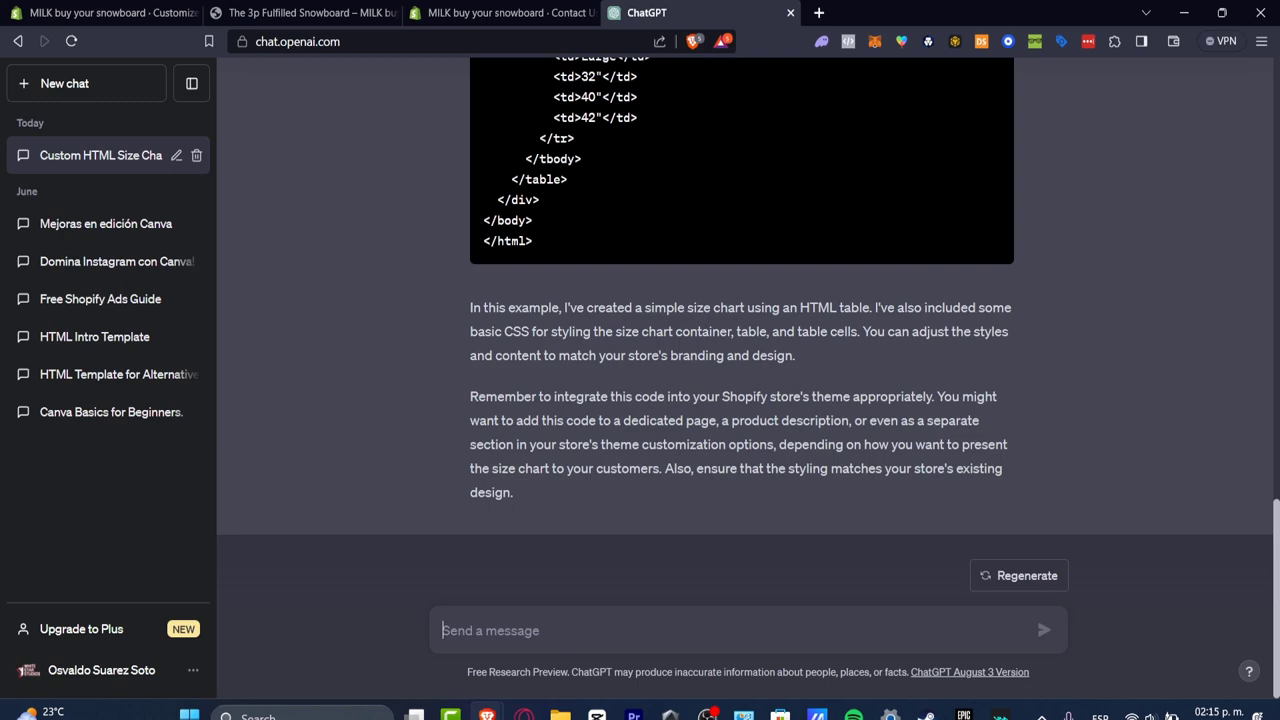
# Copy the generated size chart HTML code and paste it into the Custom liquid block in the Shopify theme editor.
pyautogui.scroll(10, 745, 330)
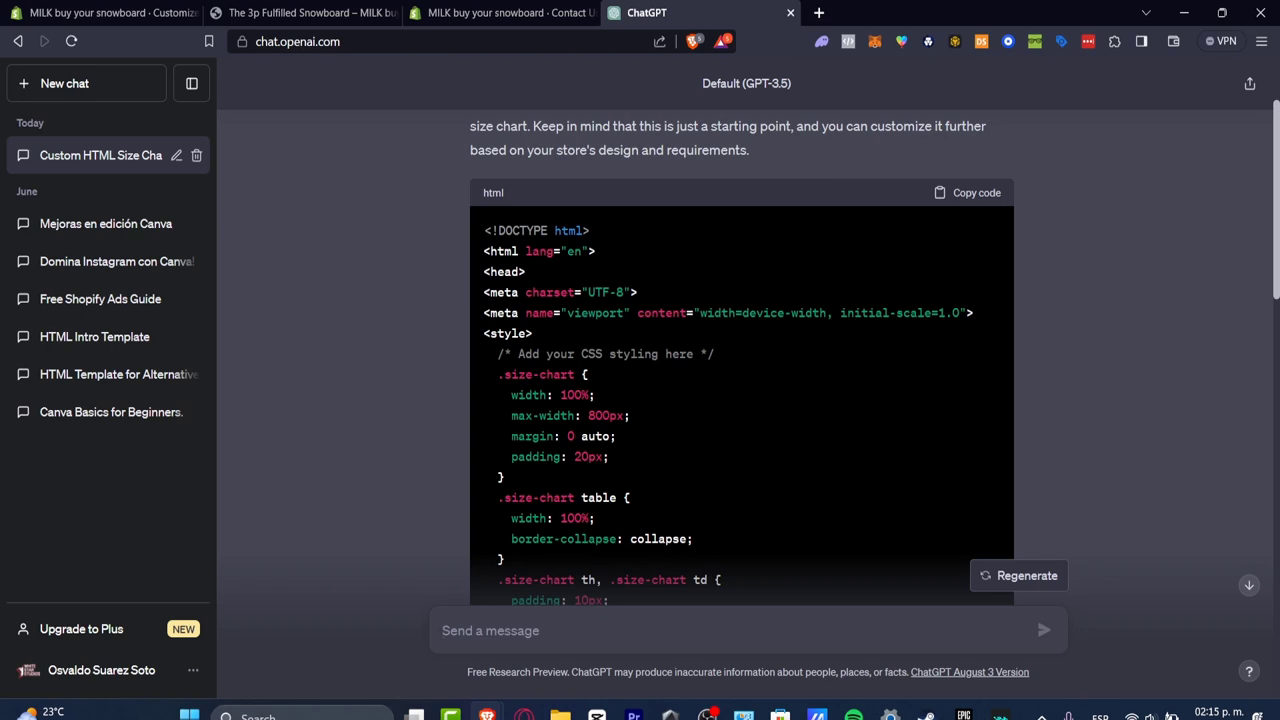
pyautogui.click(967, 193)
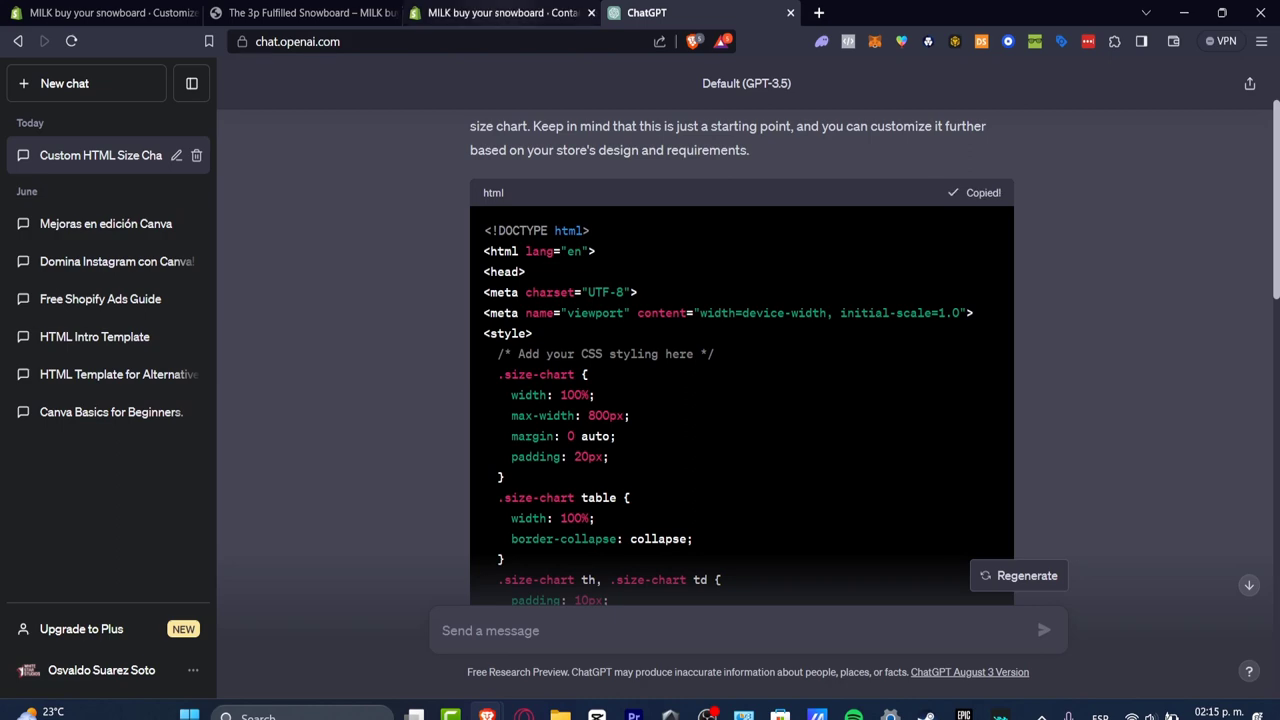
pyautogui.click(508, 13)
pyautogui.click(305, 13)
pyautogui.hotkey('ctrl', 'shift', 'Tab')
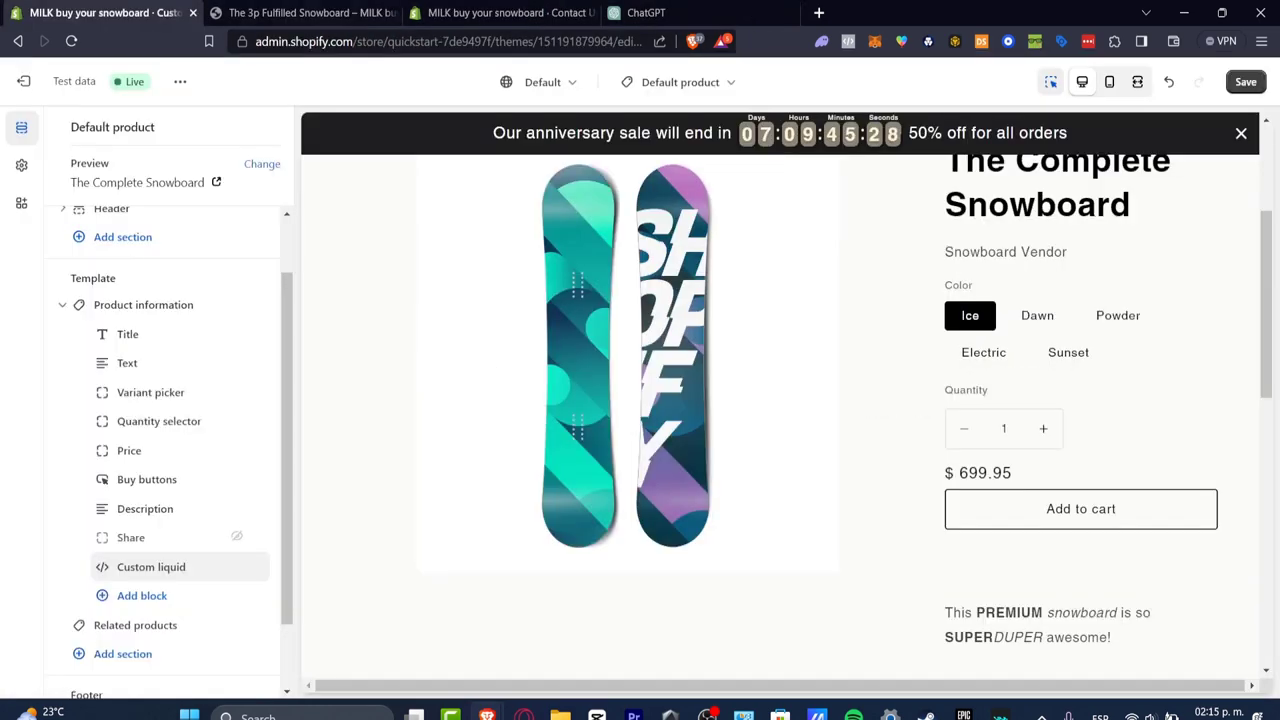
pyautogui.click(151, 566)
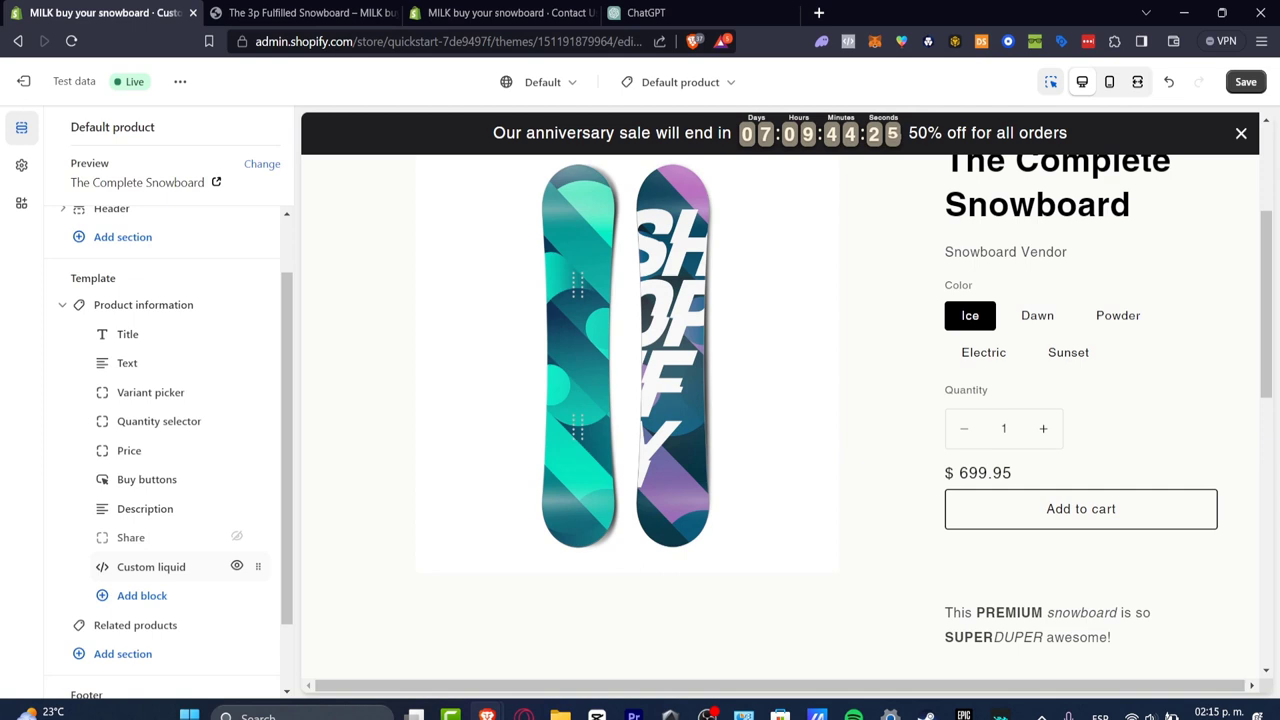
pyautogui.click(162, 232)
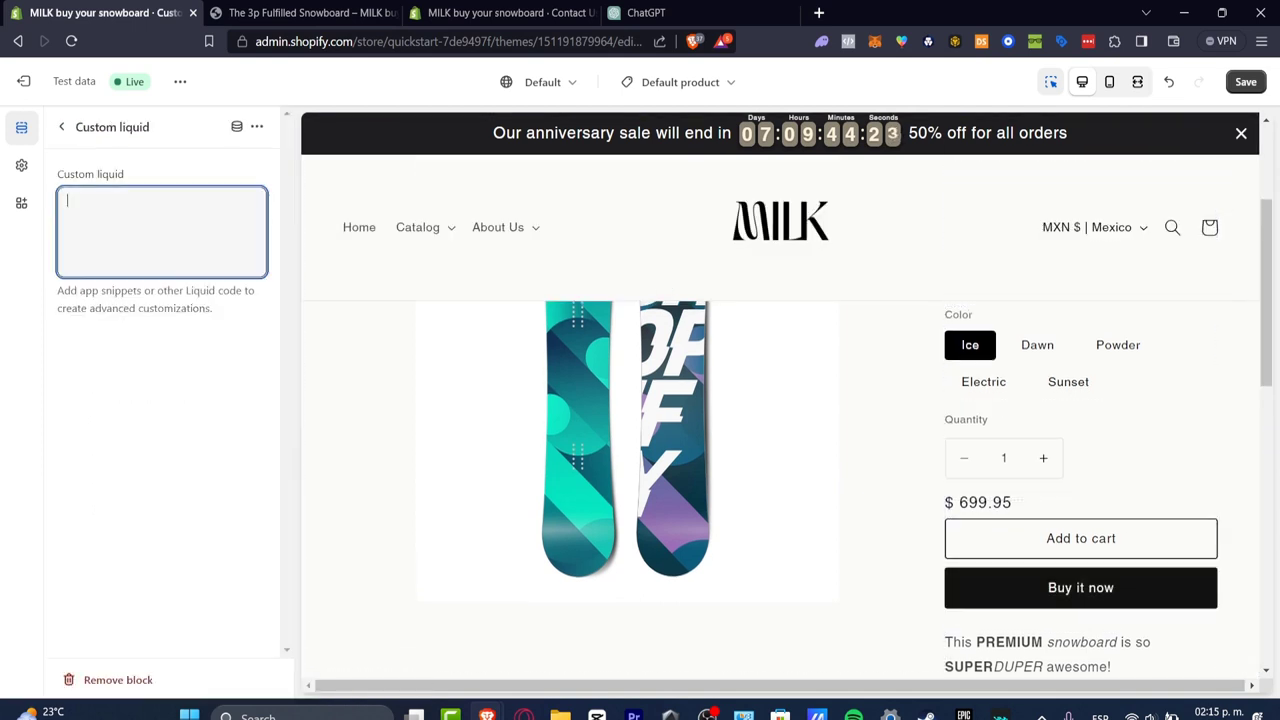
pyautogui.hotkey('ctrl', 'v')
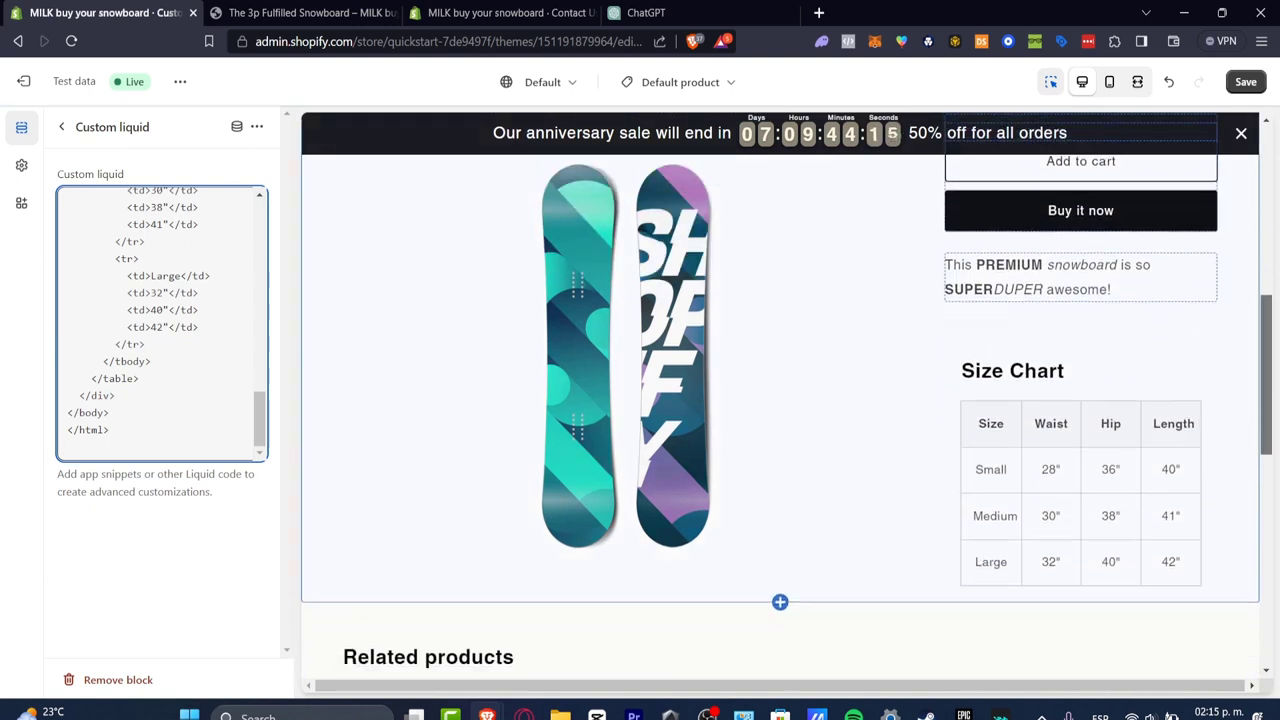
# Review the size chart preview and the pasted code up to its CSS styling comment, and save the template.
pyautogui.scroll(-1, 780, 380)
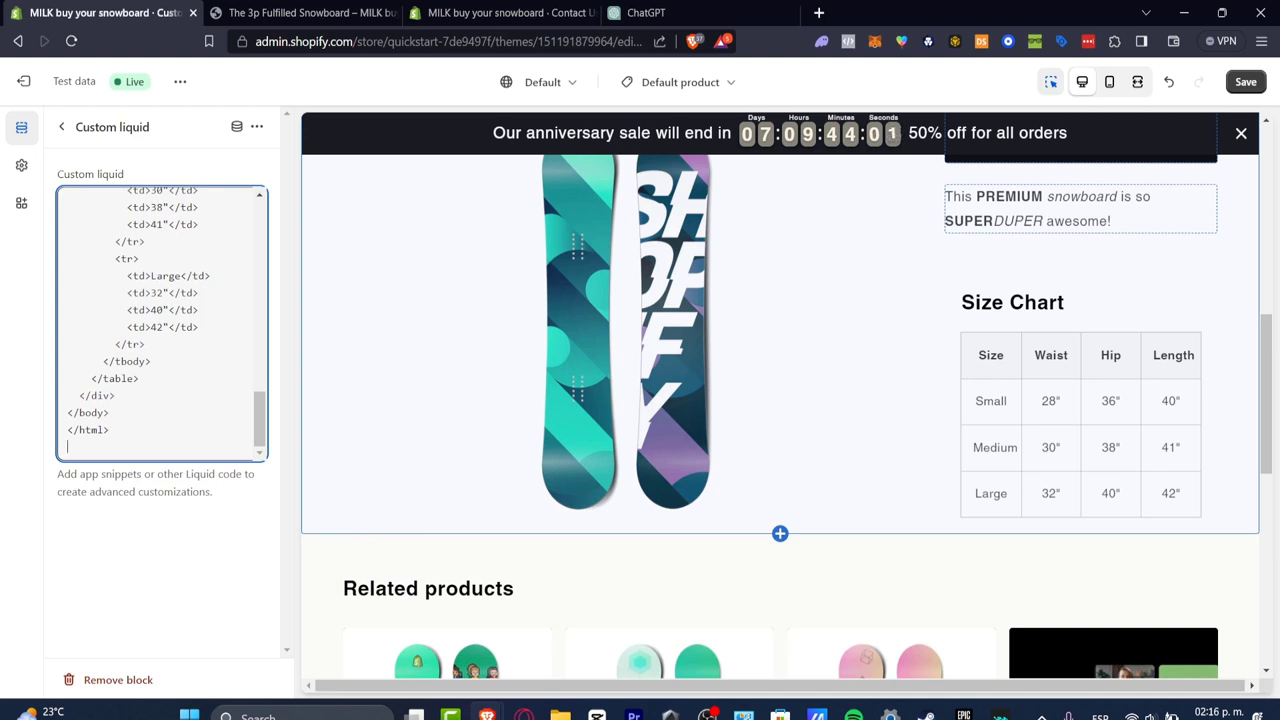
pyautogui.click(162, 575)
pyautogui.scroll(8, 160, 320)
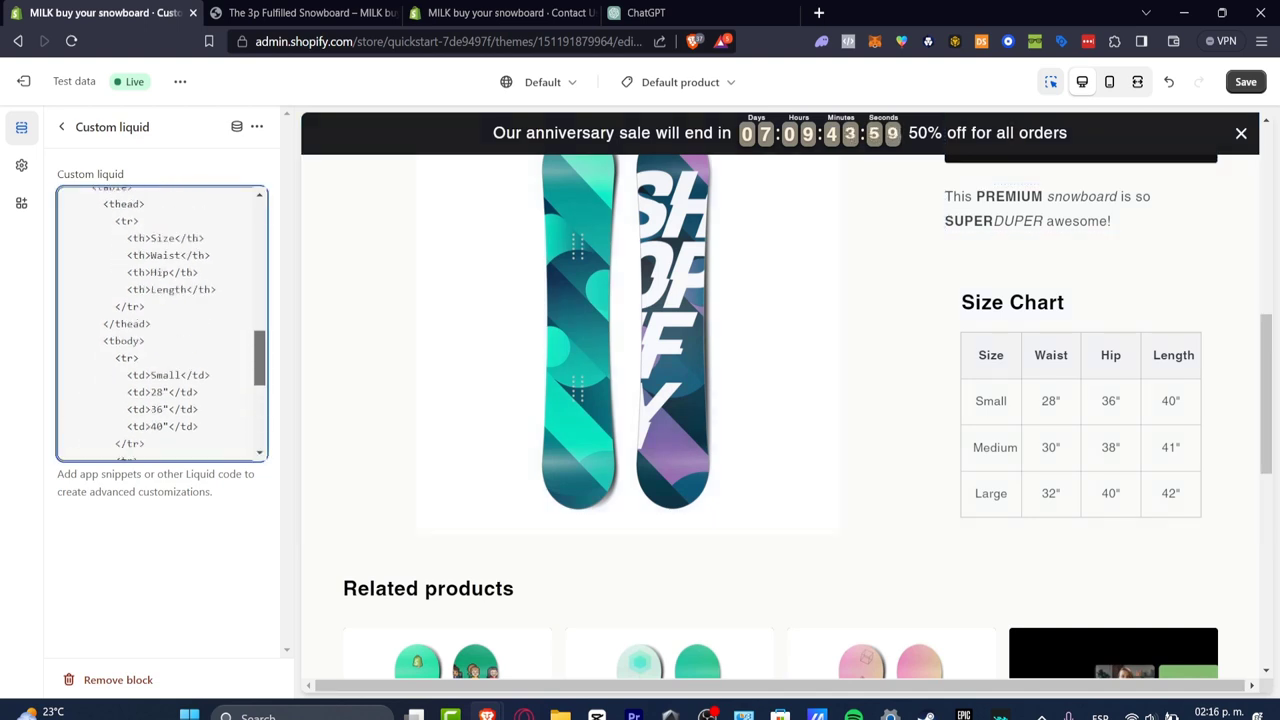
pyautogui.scroll(6, 160, 320)
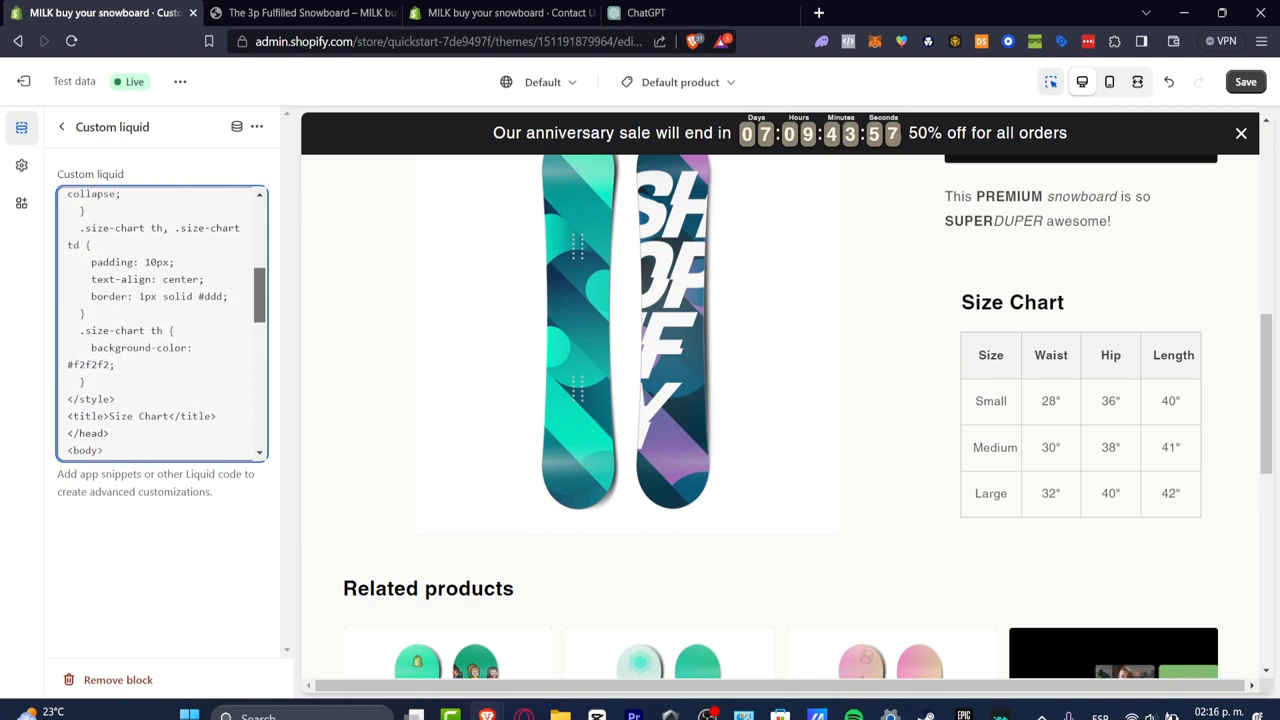
pyautogui.scroll(5, 160, 320)
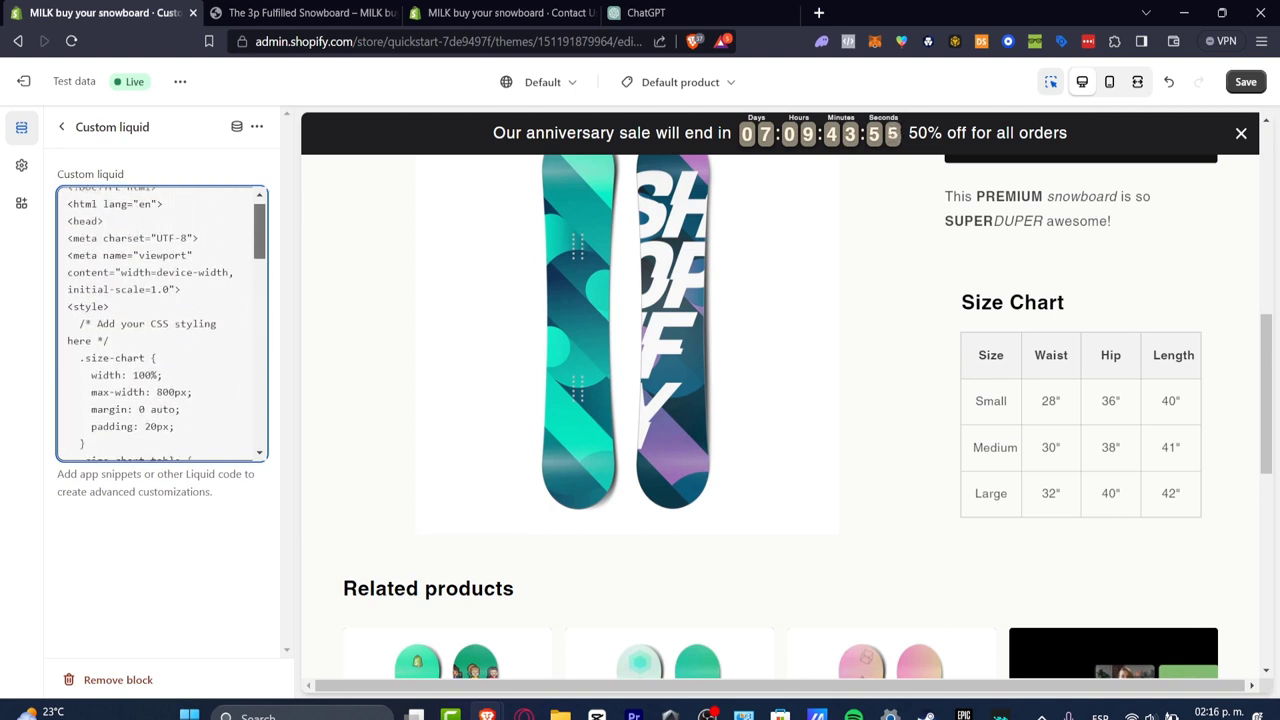
pyautogui.moveTo(146, 337); pyautogui.dragTo(108, 354)
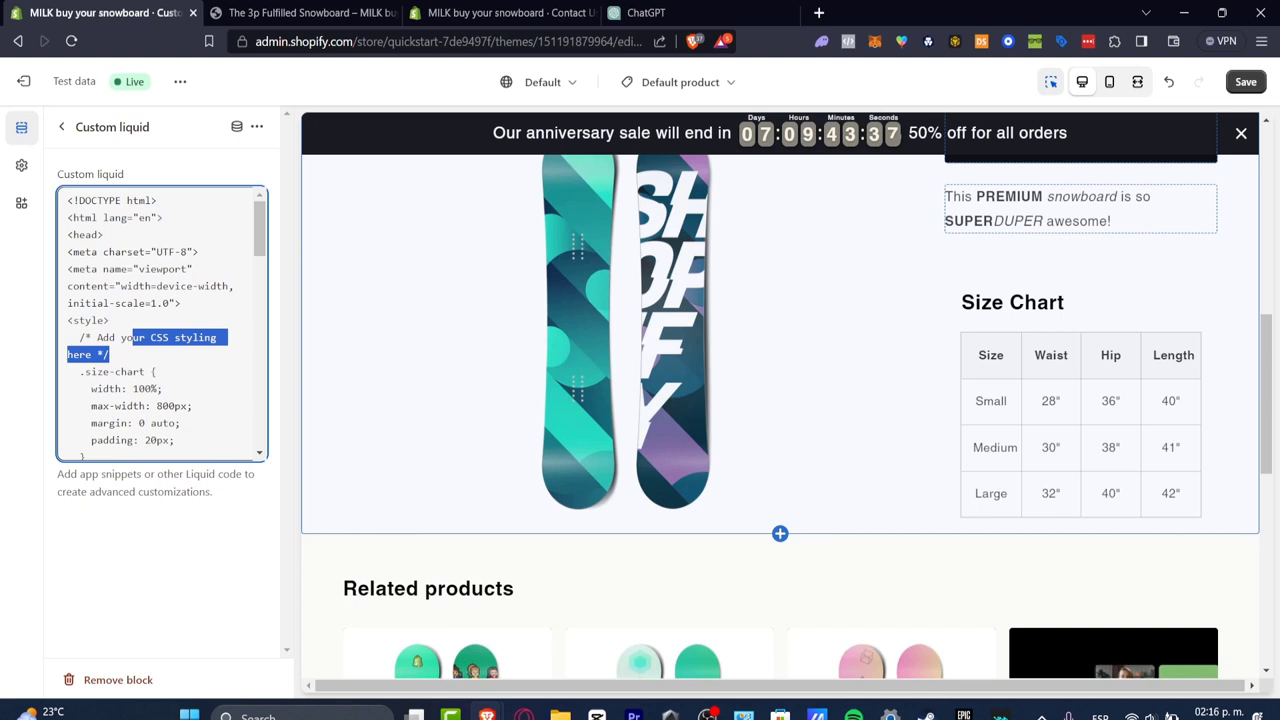
pyautogui.hotkey('ctrl', 's')
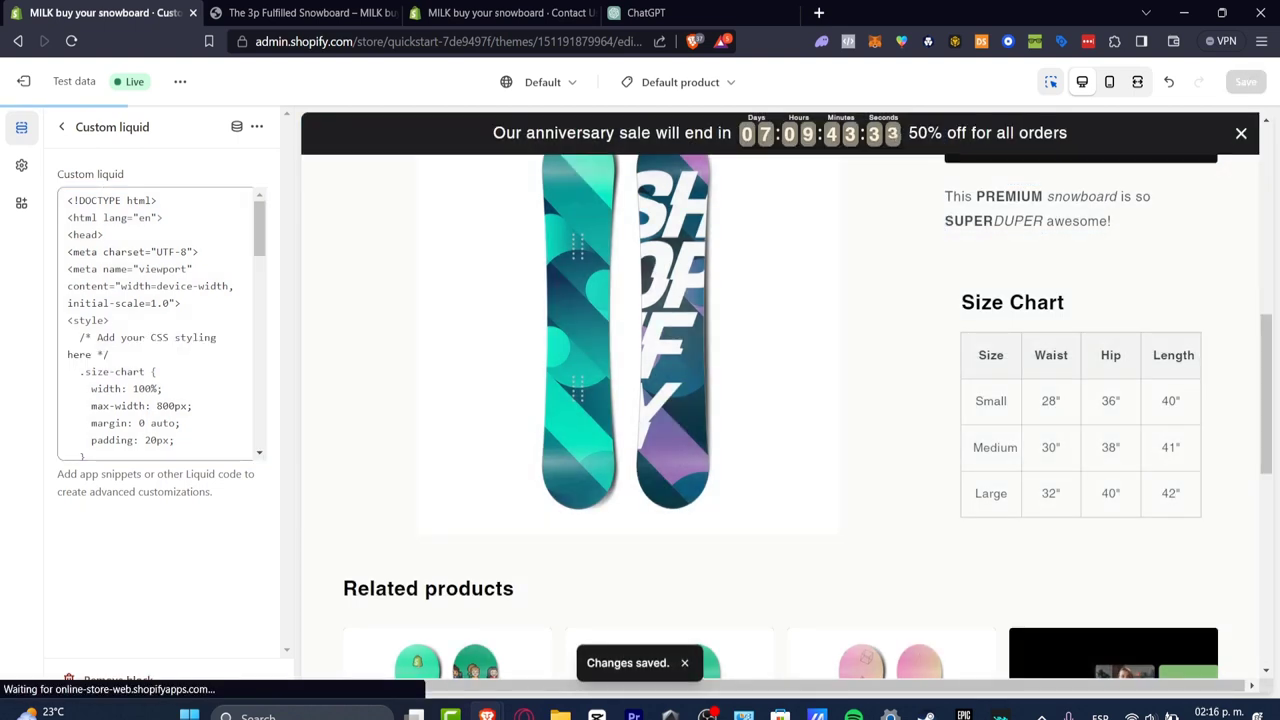
# Exit the theme editor and add a new online store page titled "Size Chart Product 1".
pyautogui.click(24, 82)
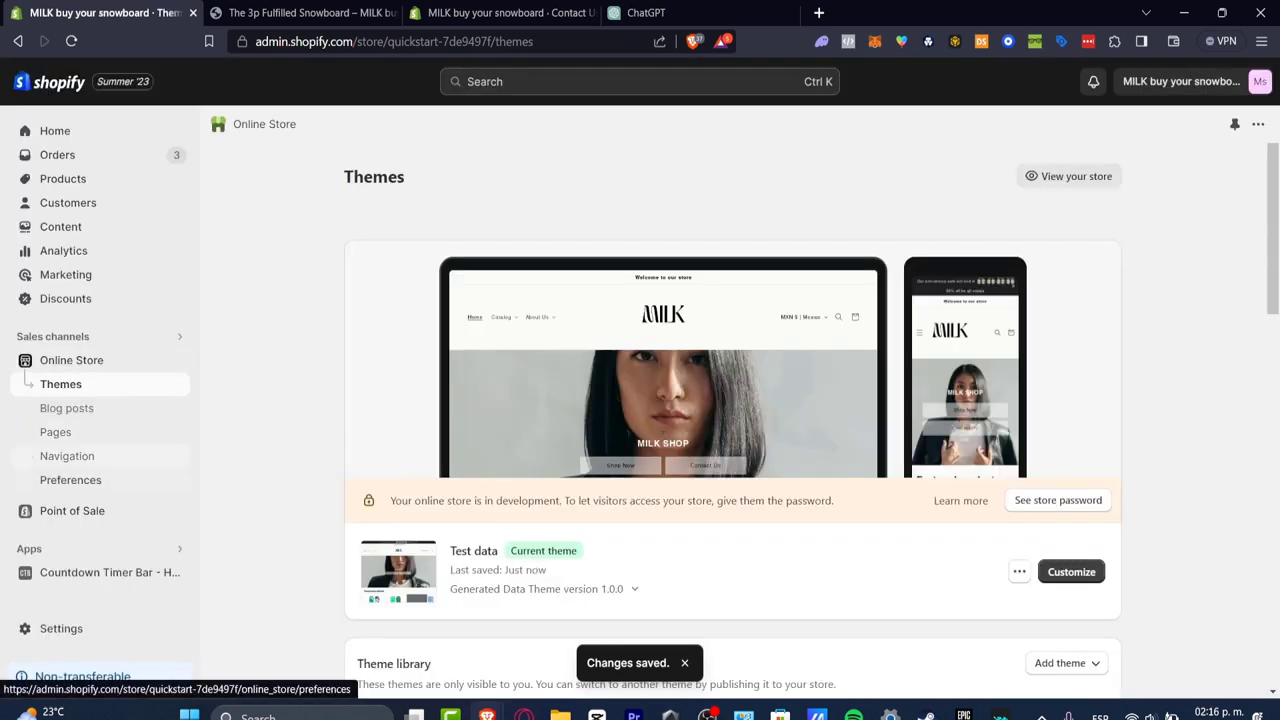
pyautogui.click(56, 432)
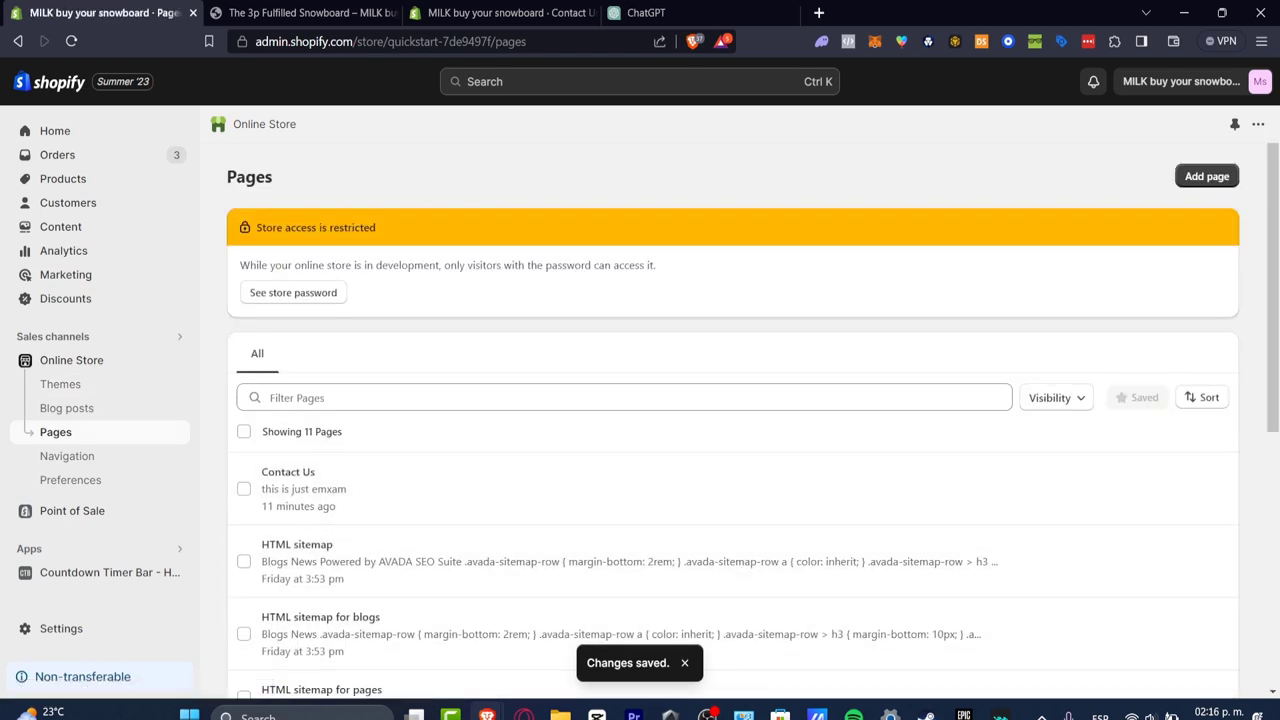
pyautogui.click(1207, 176)
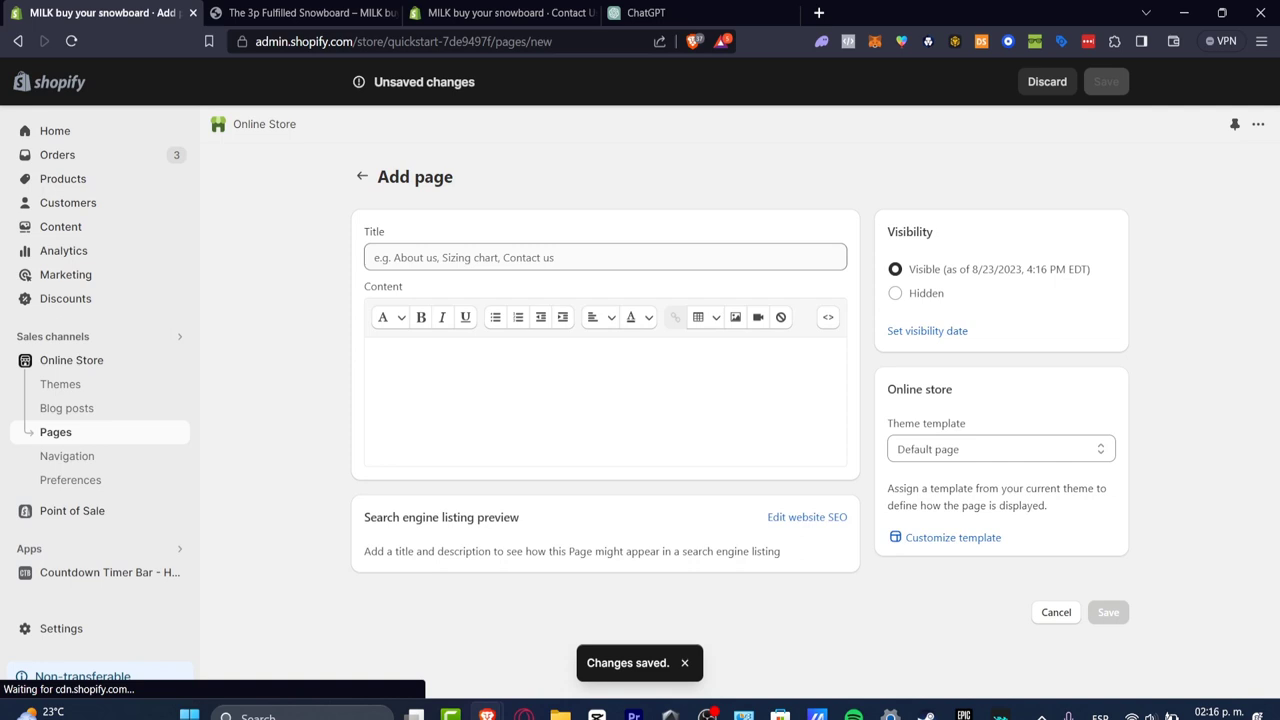
pyautogui.write('Size Chart')
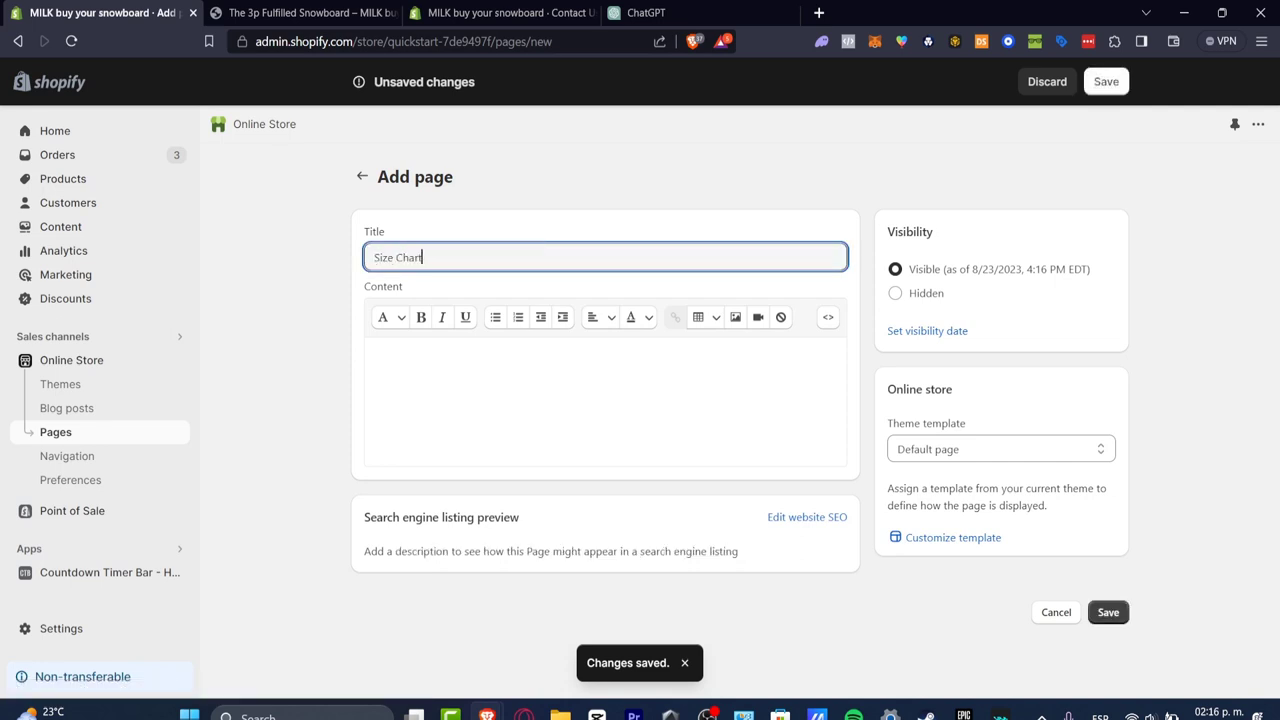
pyautogui.write(' Product 1')
# Insert a three-column, two-row table in the page content with Size, S, M and Color, Black, White, and save the page.
pyautogui.click(372, 354)
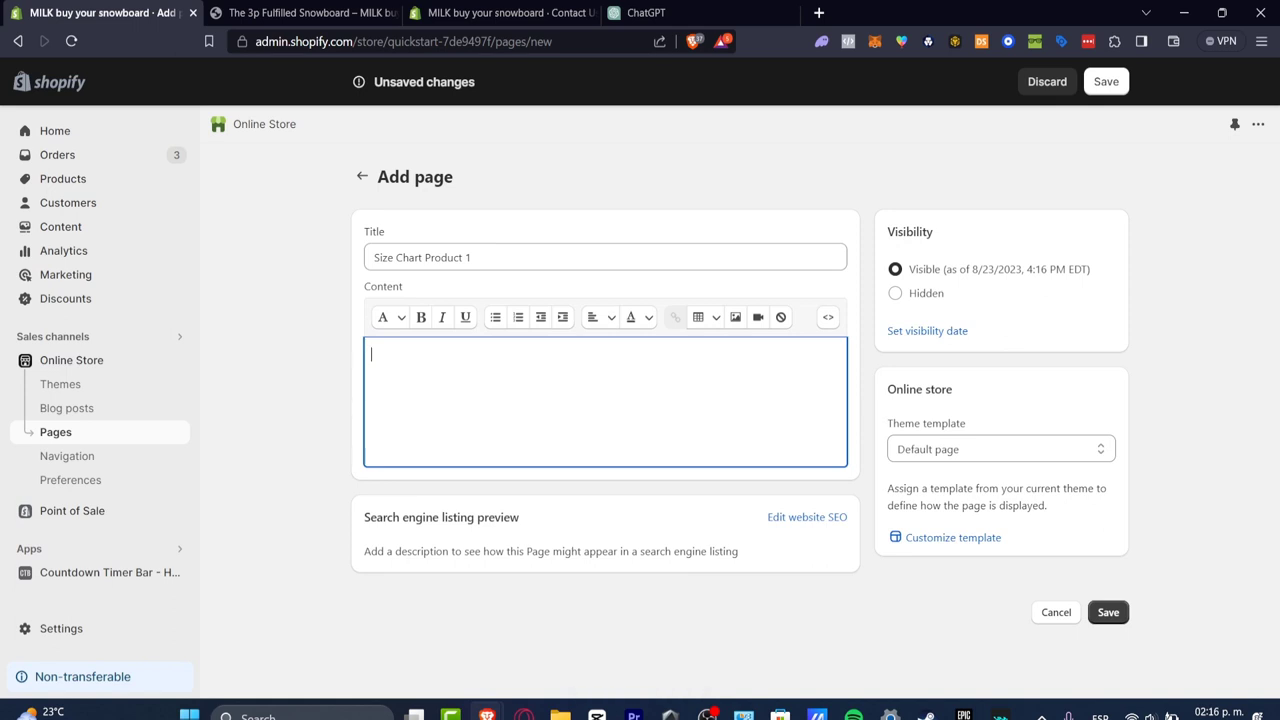
pyautogui.click(645, 12)
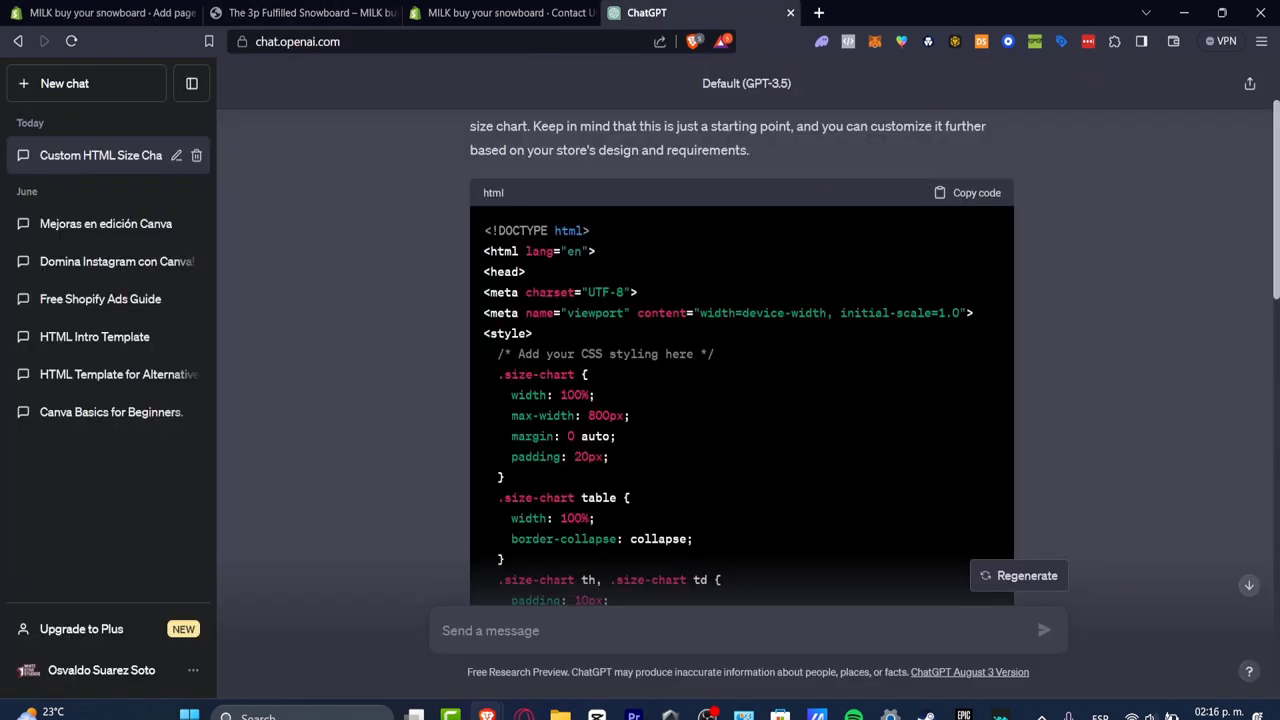
pyautogui.click(112, 13)
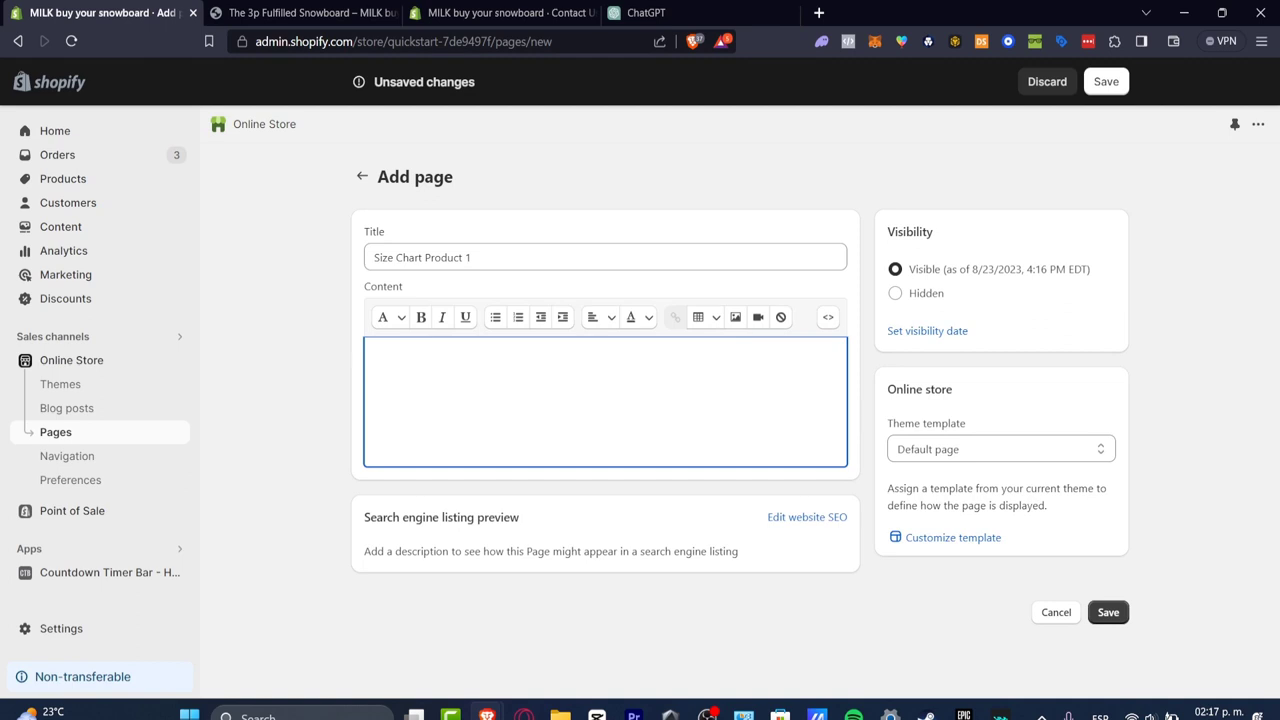
pyautogui.click(705, 317)
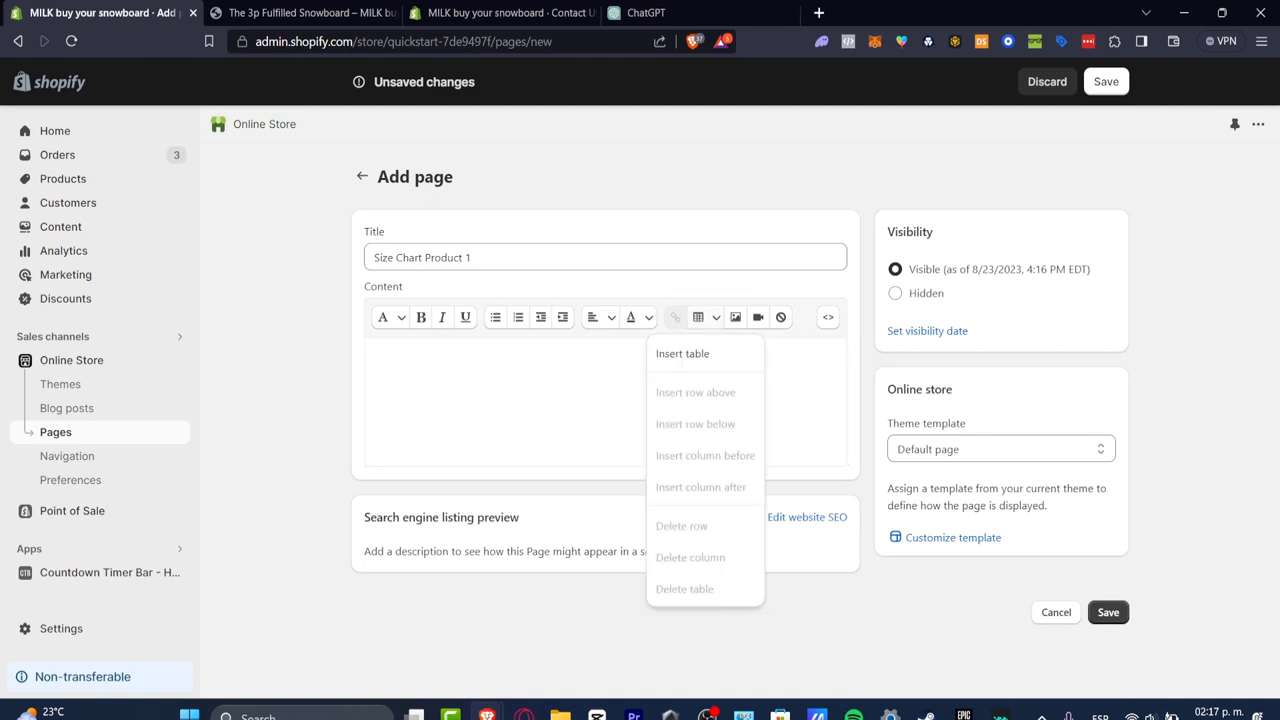
pyautogui.click(682, 354)
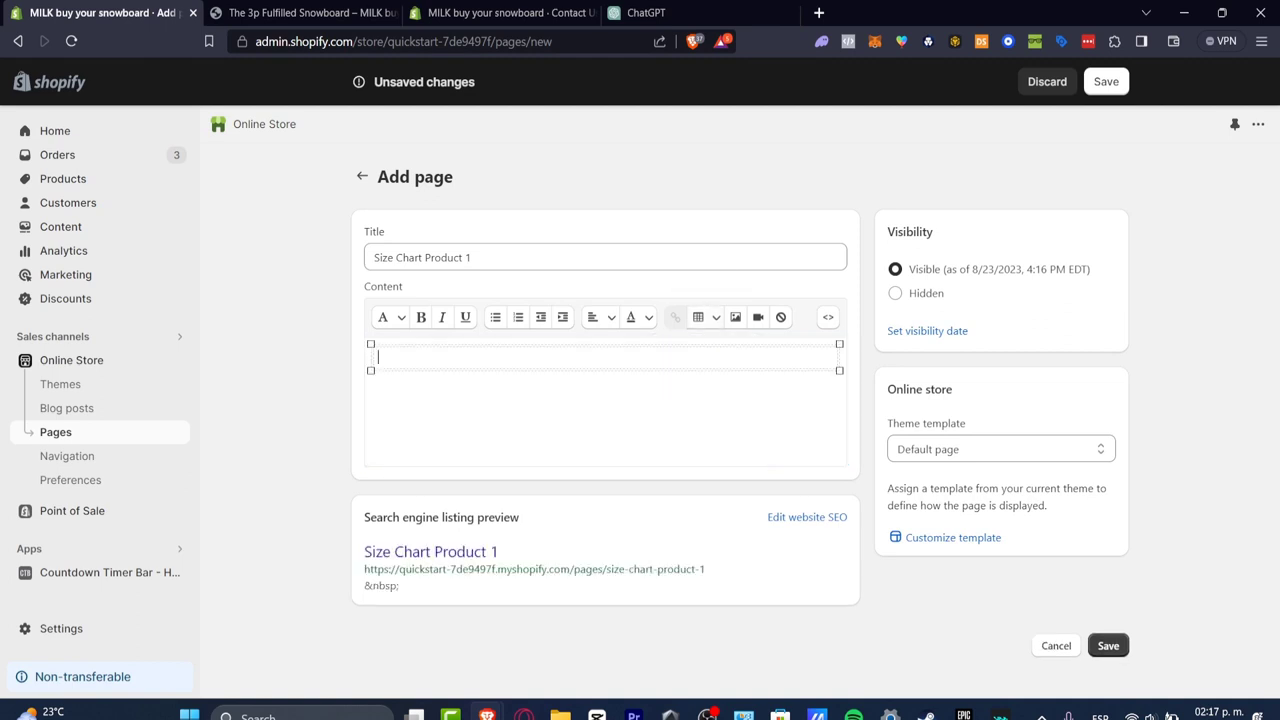
pyautogui.write('Size')
pyautogui.press('BackSpace')
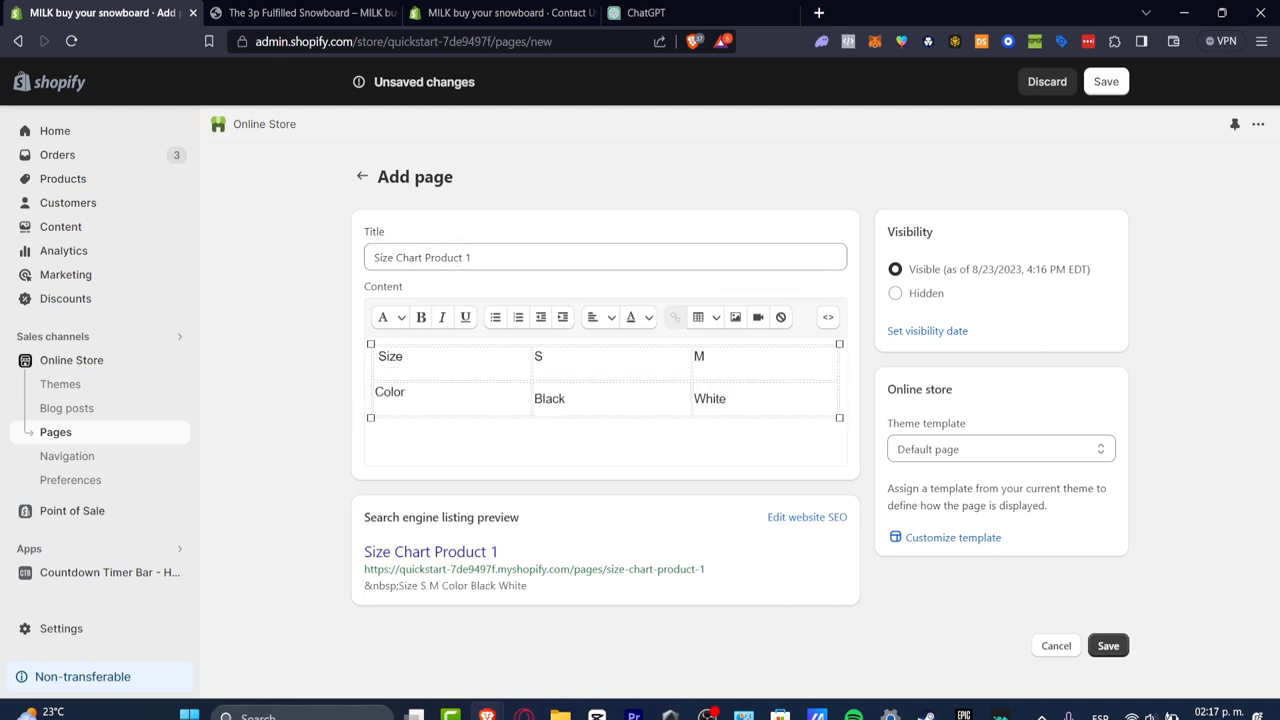
pyautogui.click(1106, 82)
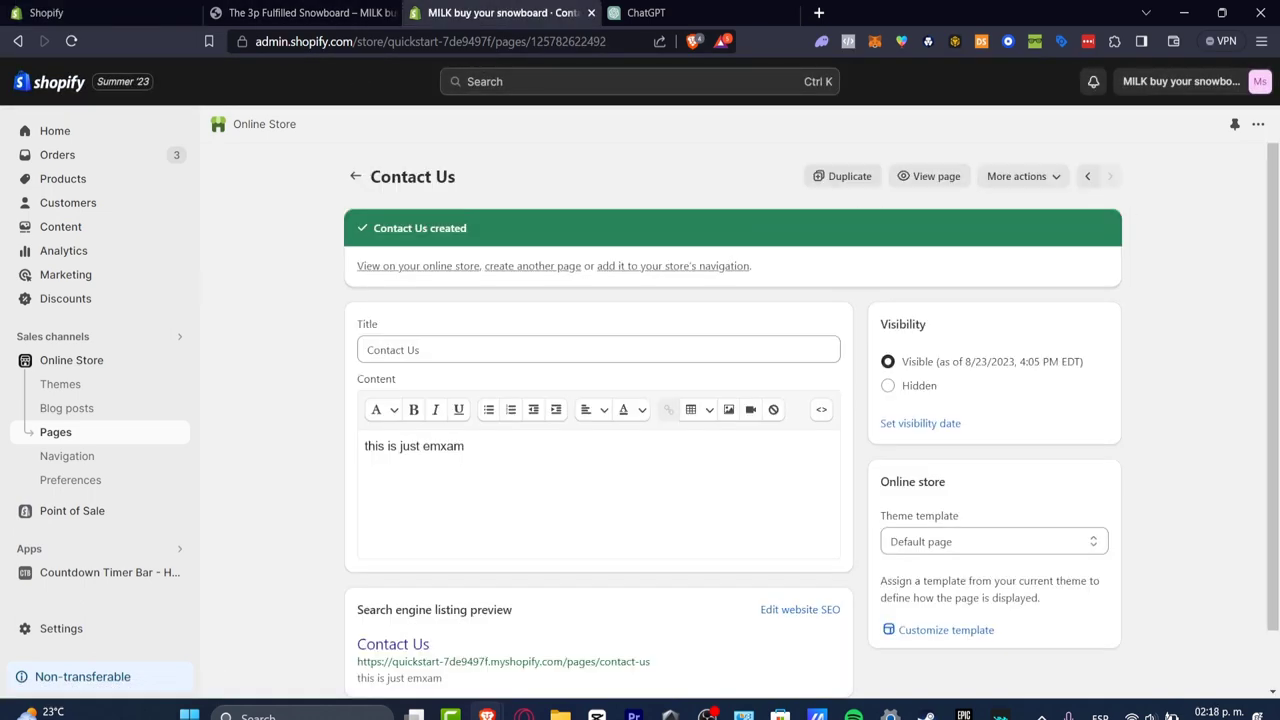
# Look over the saved Size Chart Product 1 page and ChatGPT's explanation of the custom HTML size chart code.
pyautogui.hotkey('ctrl', '2')
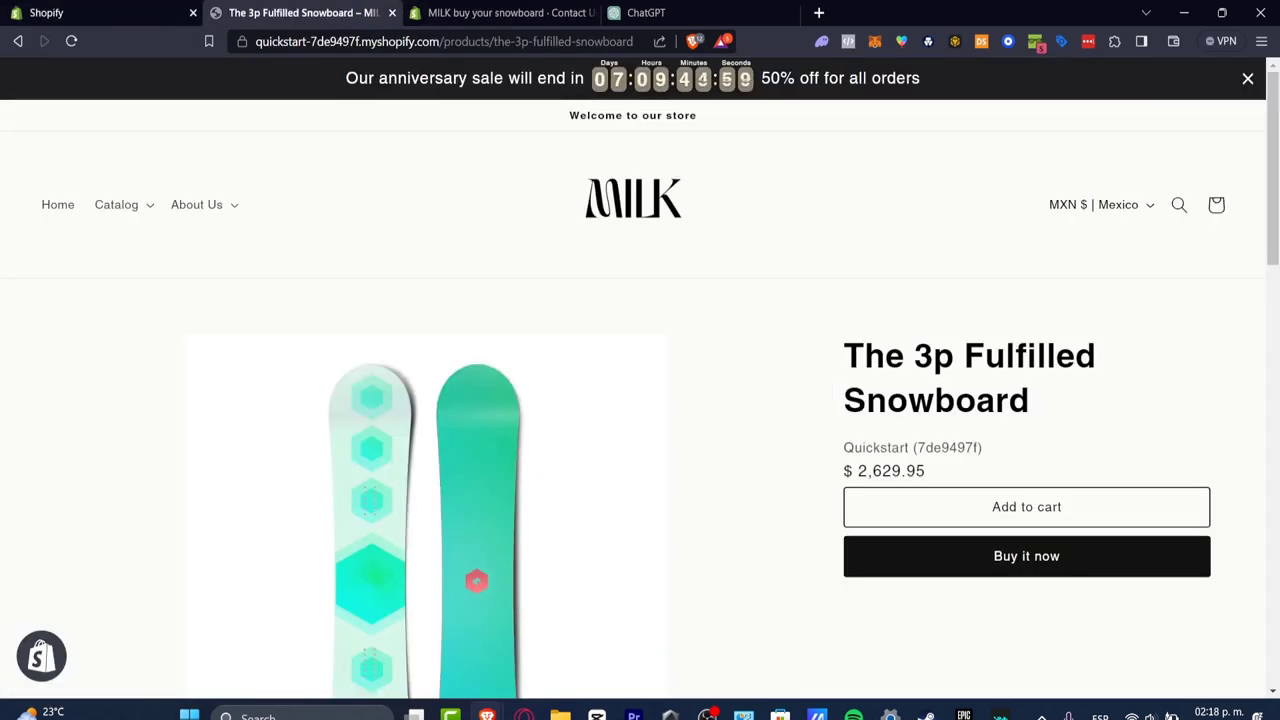
pyautogui.hotkey('ctrl', '1')
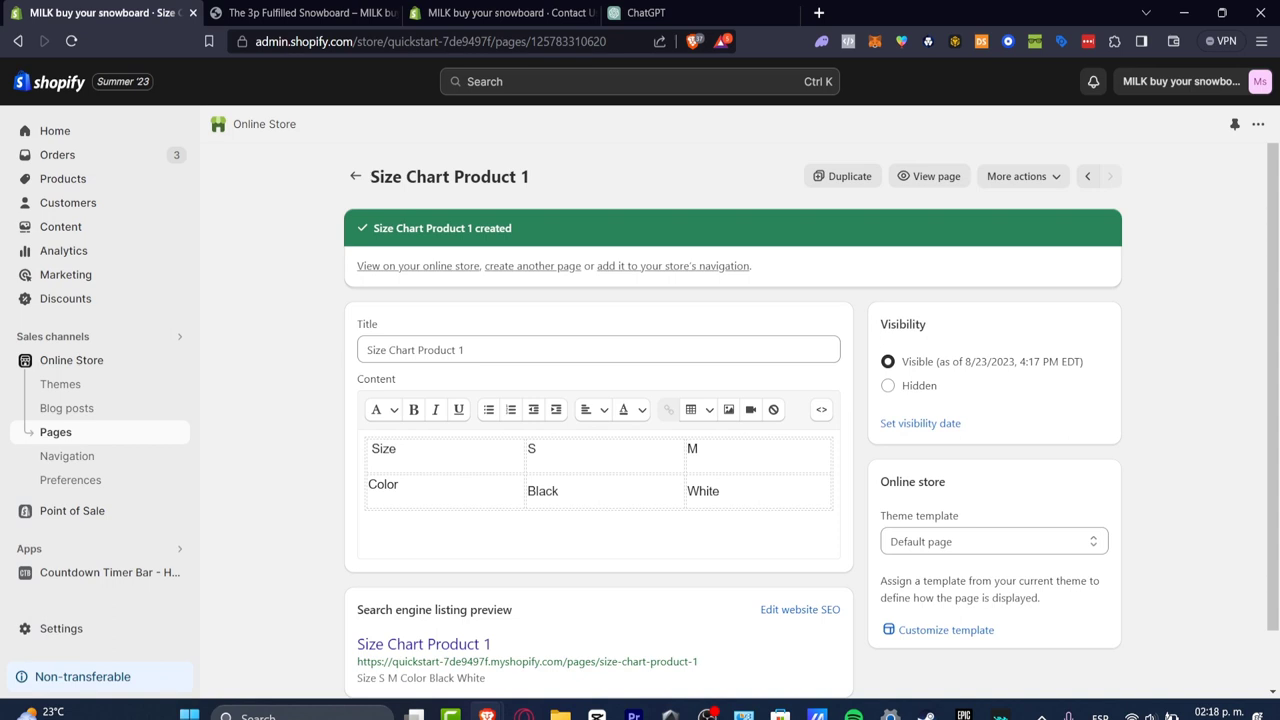
pyautogui.click(650, 12)
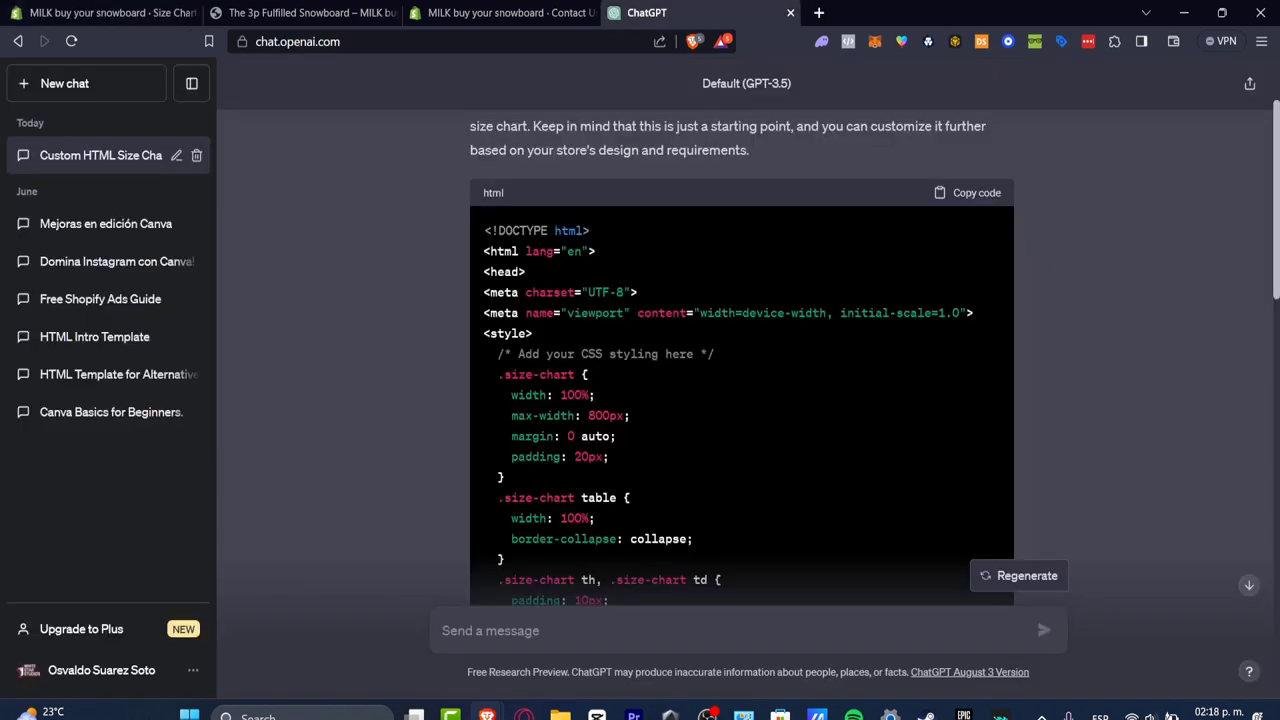
pyautogui.scroll(2, 745, 380)
pyautogui.moveTo(712, 263); pyautogui.dragTo(820, 263)
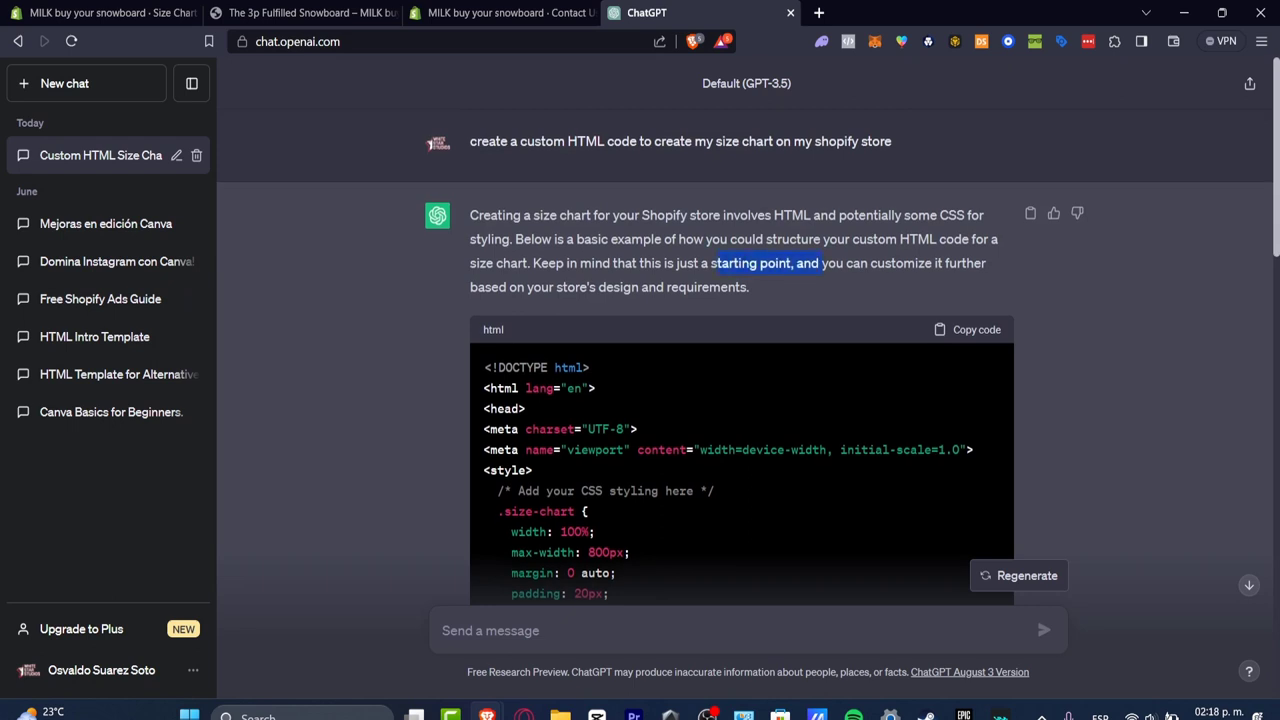
pyautogui.moveTo(886, 239); pyautogui.dragTo(968, 239)
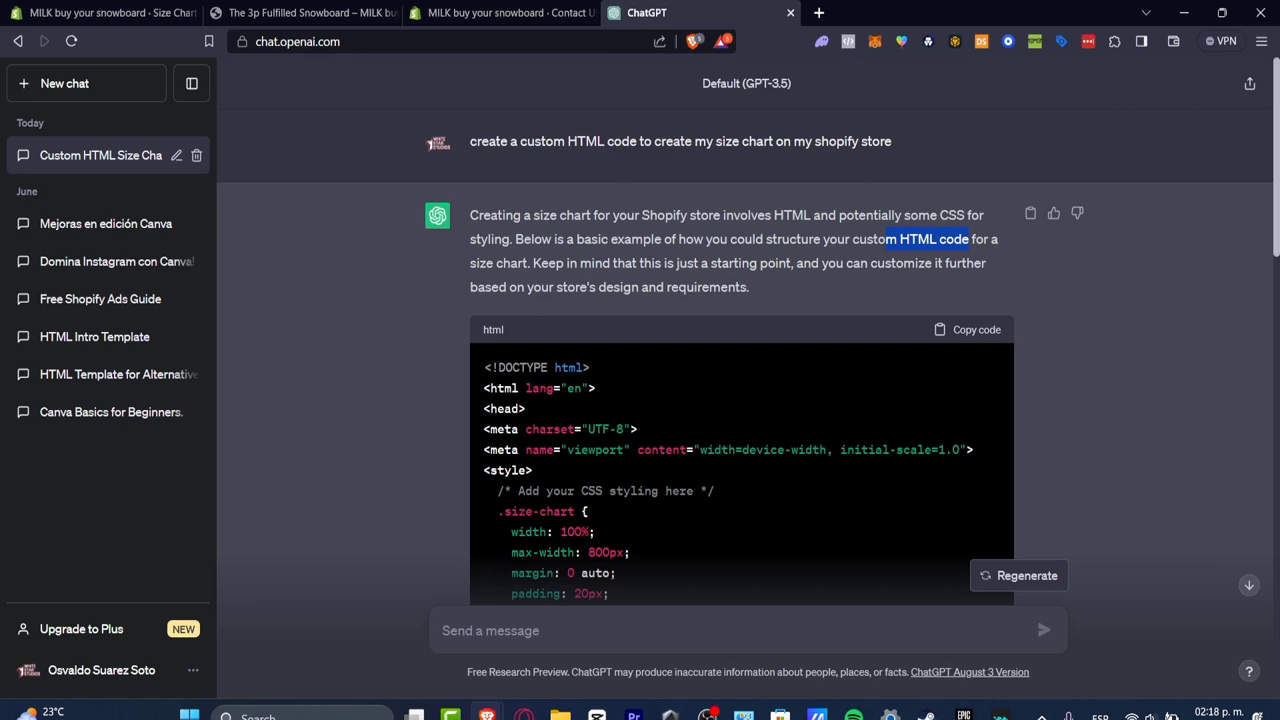
pyautogui.scroll(-3, 745, 380)
pyautogui.scroll(3, 745, 380)
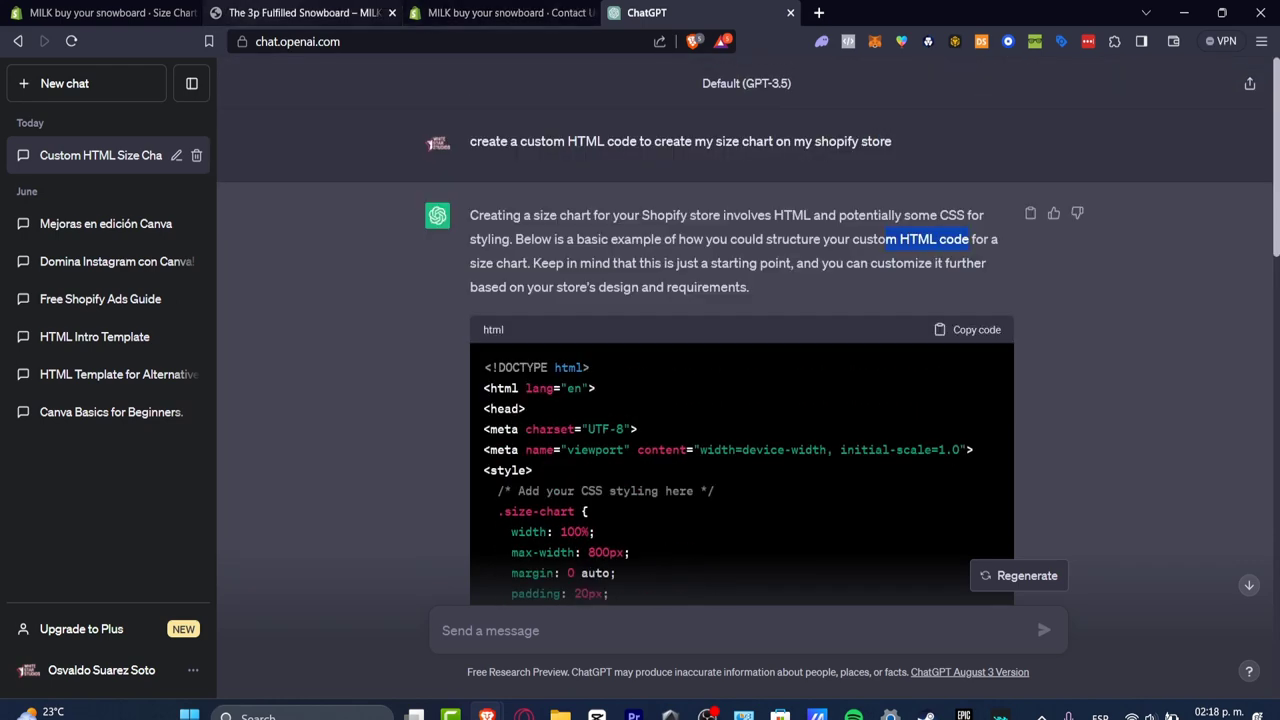
pyautogui.click(100, 12)
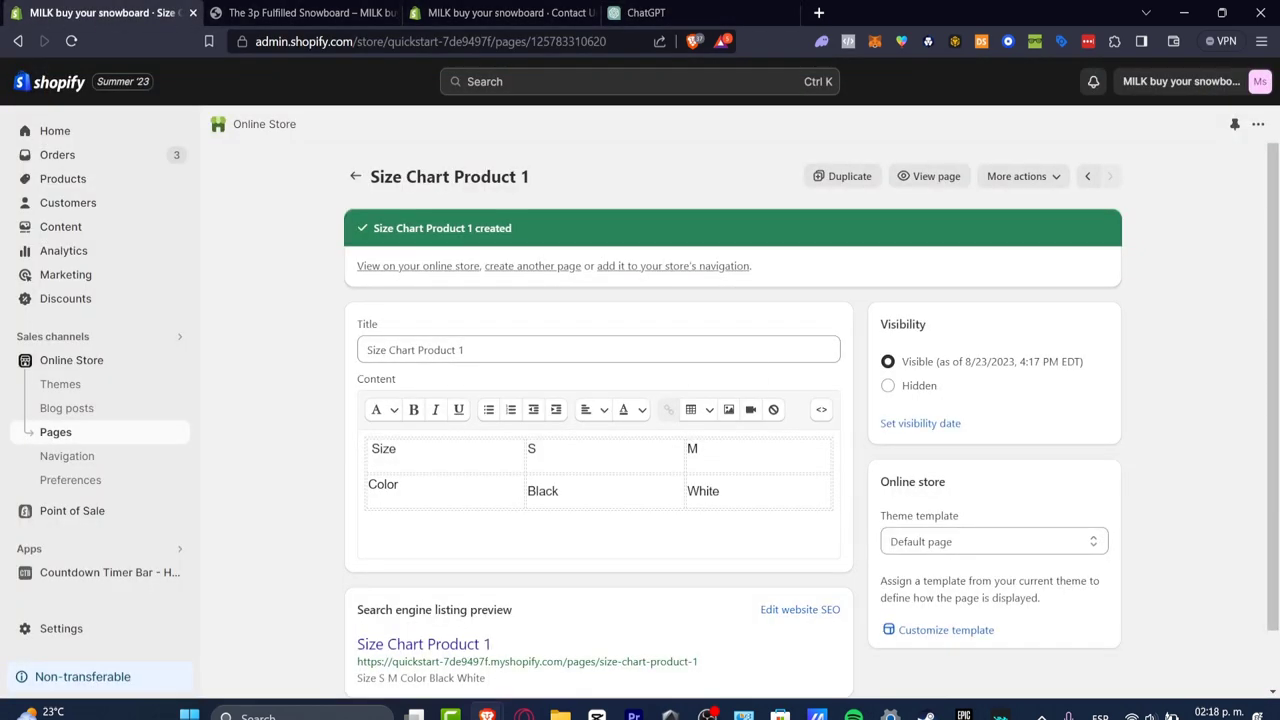
pyautogui.click(645, 12)
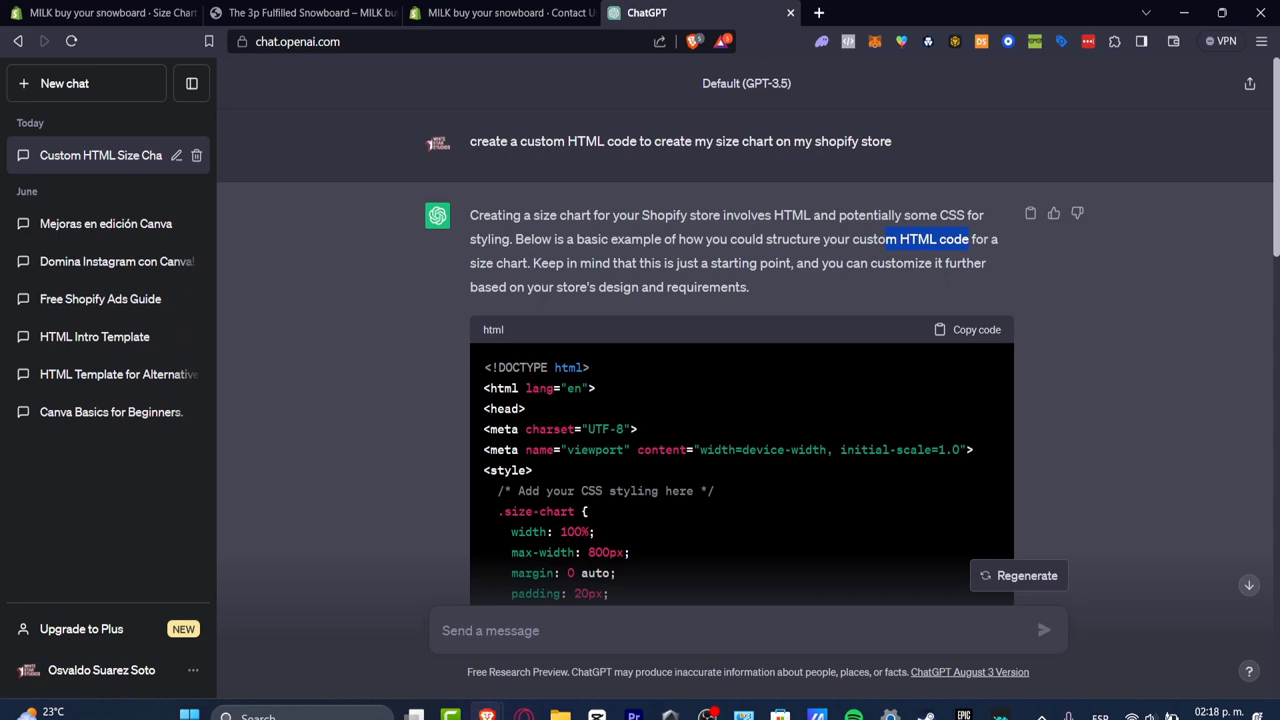
# Switch to the storefront tab with The 3p Fulfilled Snowboard, reload the product page and examine its size chart.
pyautogui.click(300, 12)
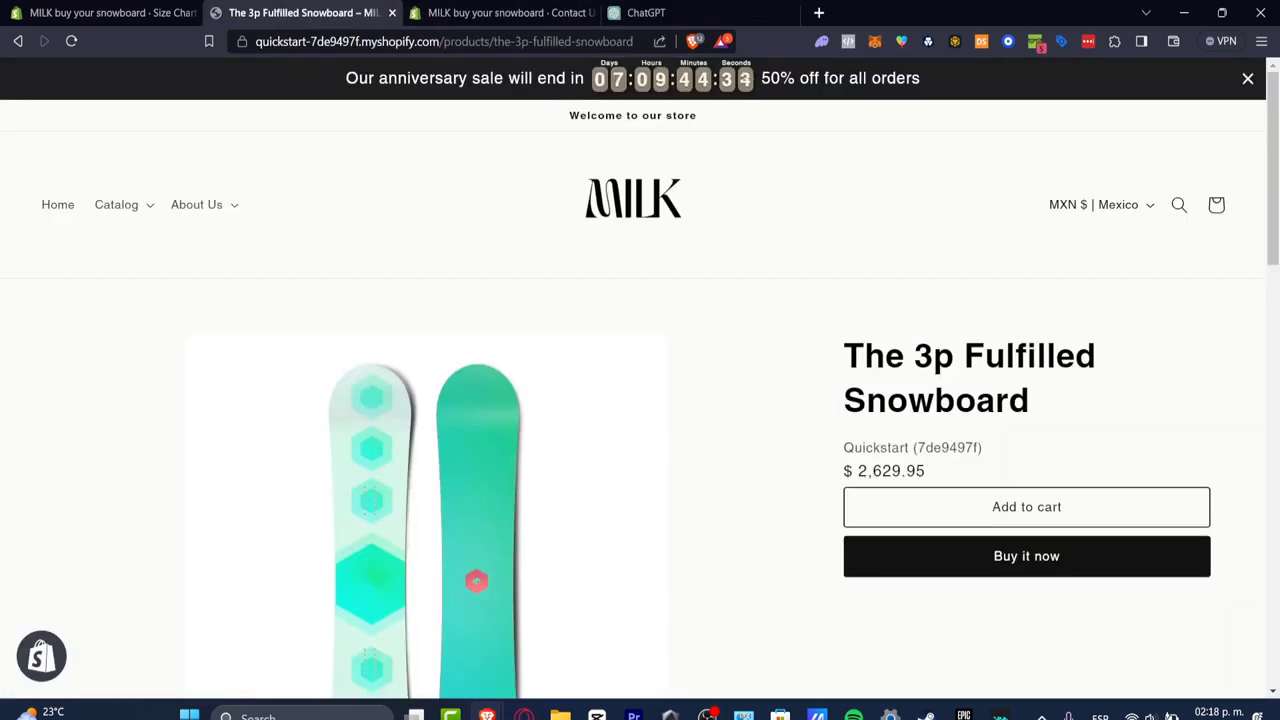
pyautogui.press('F5')
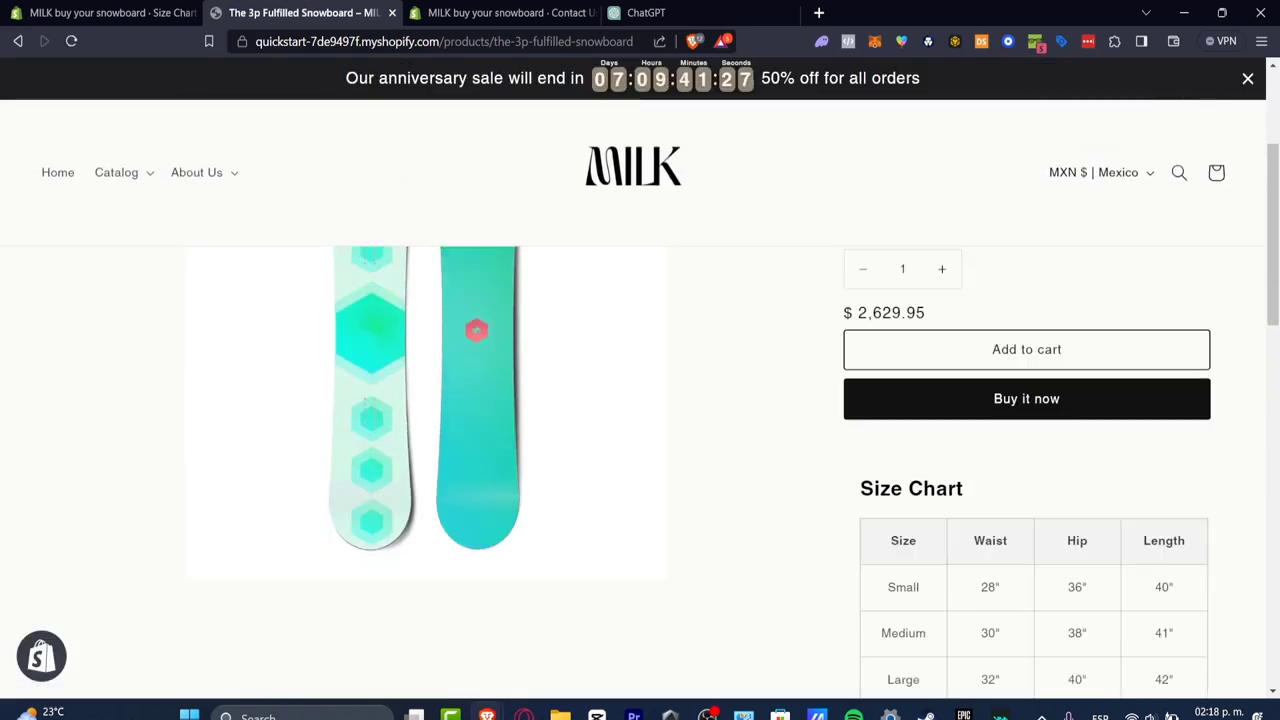
pyautogui.scroll(-5, 640, 400)
pyautogui.scroll(3, 640, 400)
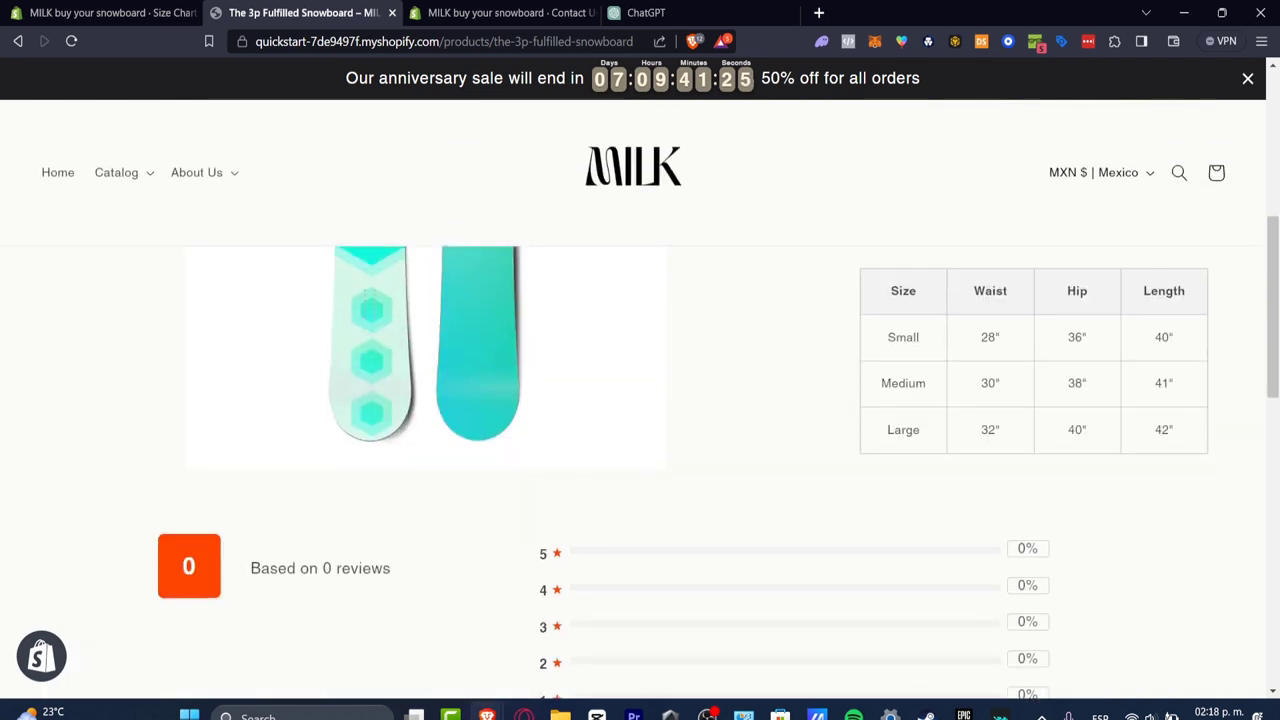